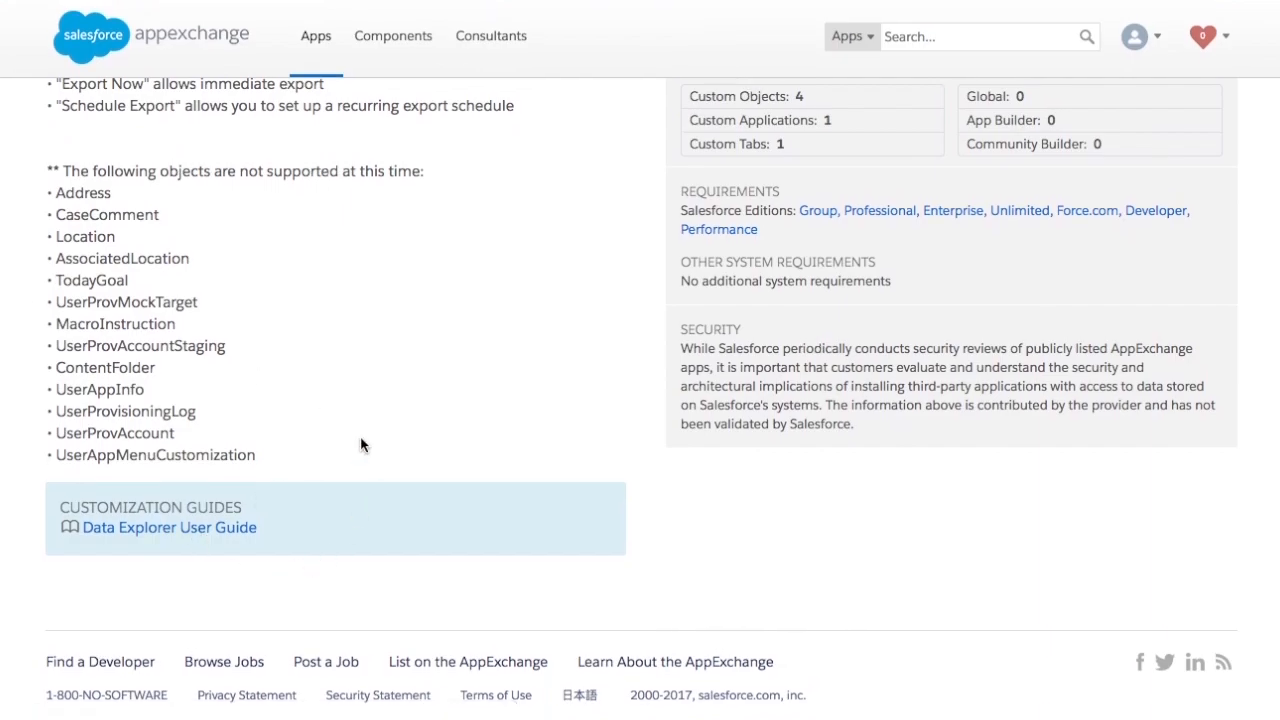
Begin installing Data Explorer 1.3.0 into the production org, accepting the terms and conditions
{"action": "scroll", "coordinate": [360, 436], "scroll_direction": "up", "scroll_amount": 6}
{"action": "scroll", "coordinate": [360, 436], "scroll_direction": "up", "scroll_amount": 3}
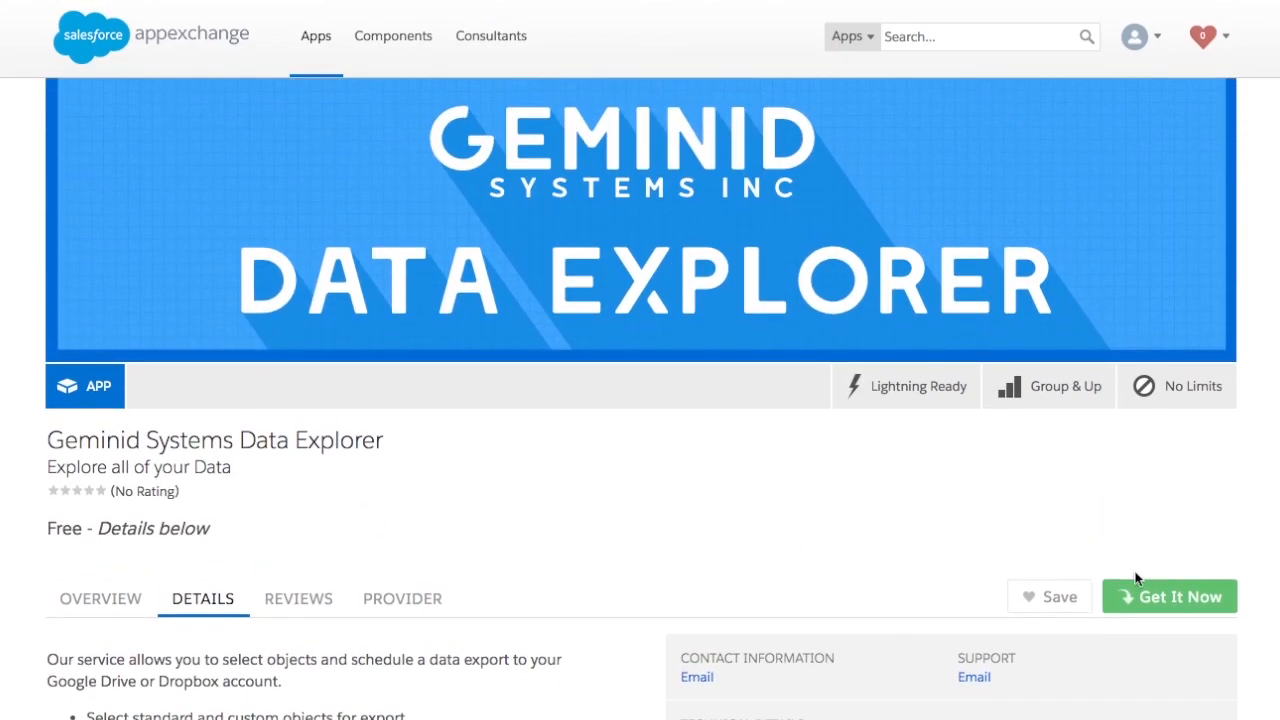
{"action": "left_click", "coordinate": [1160, 607]}
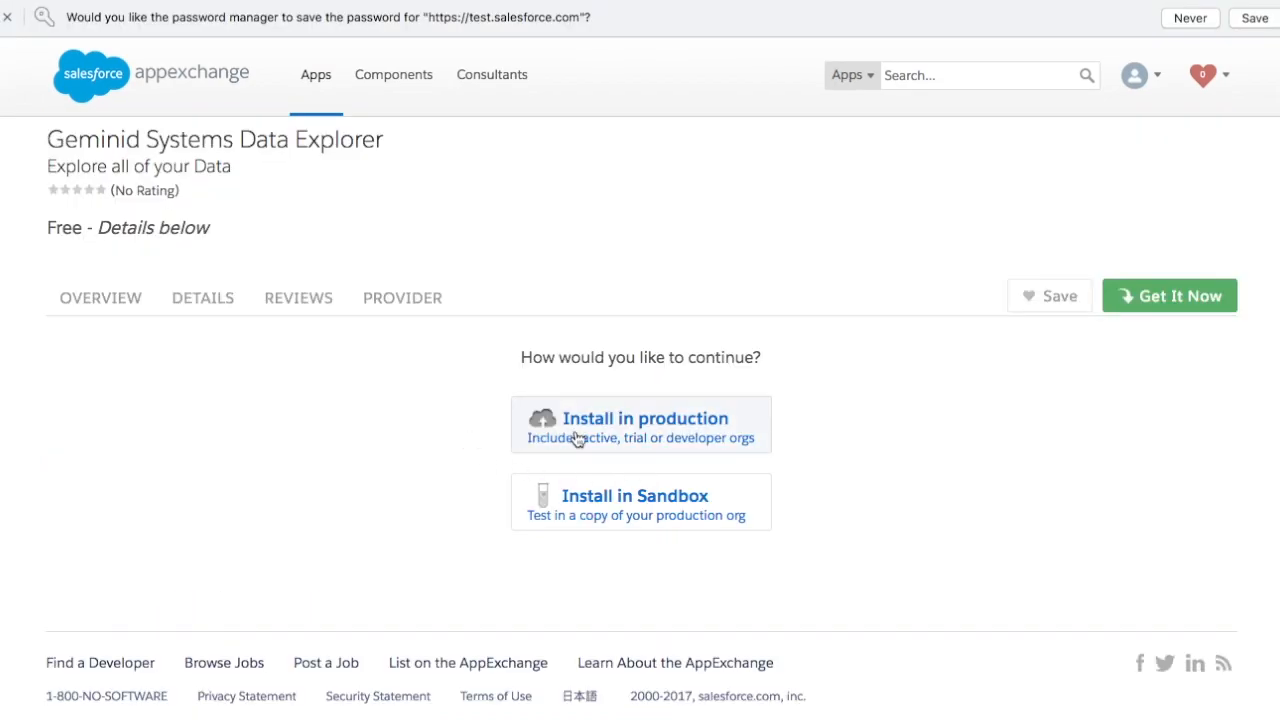
{"action": "left_click", "coordinate": [575, 430]}
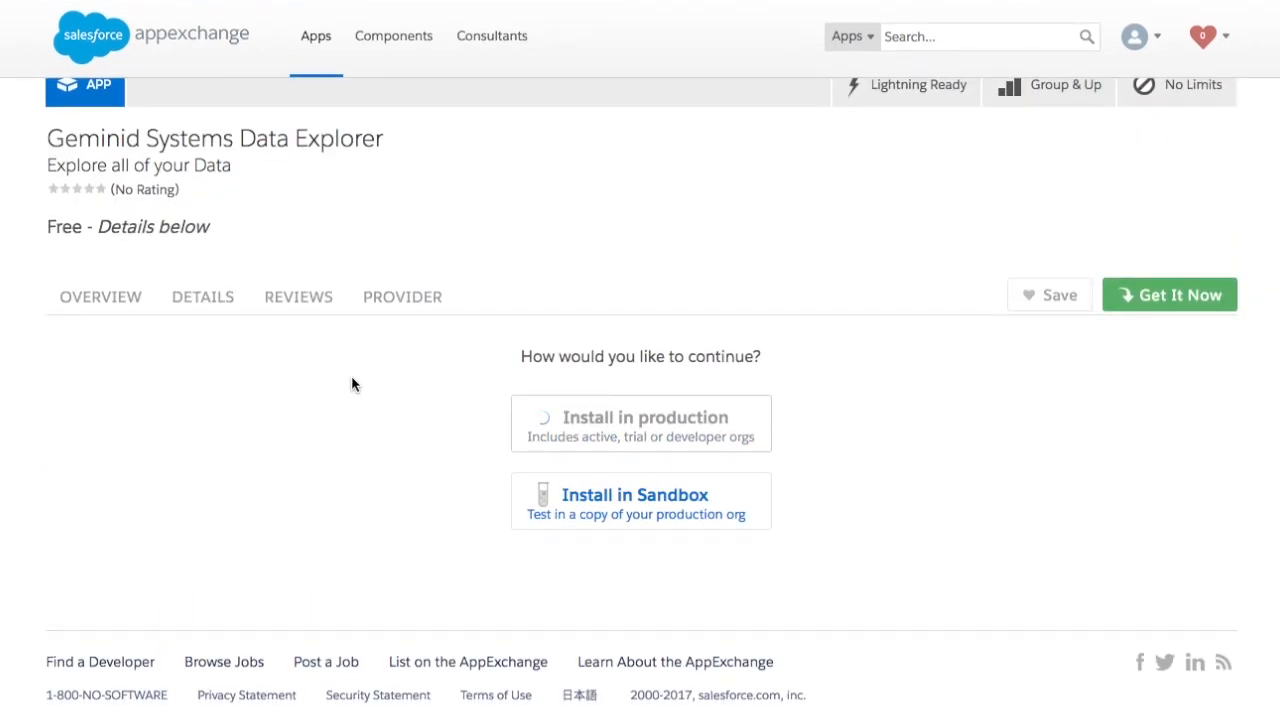
{"action": "scroll", "coordinate": [453, 457], "scroll_direction": "down", "scroll_amount": 3}
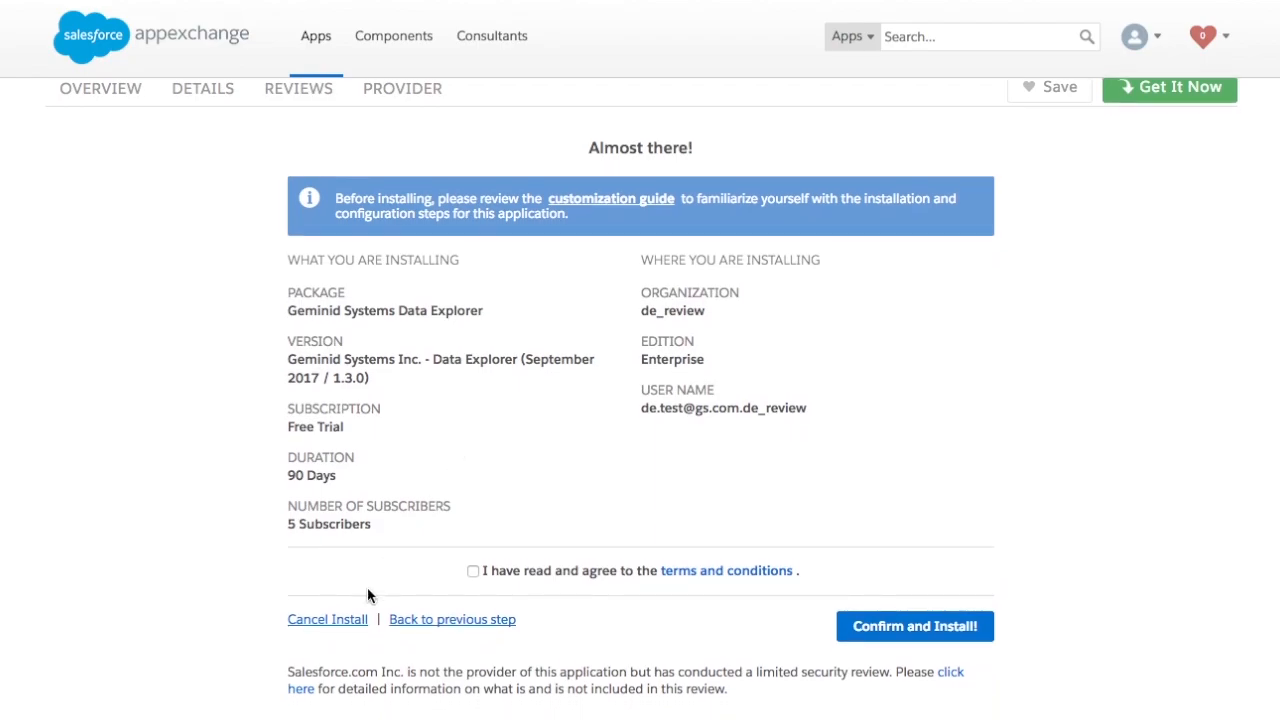
{"action": "left_click", "coordinate": [472, 571]}
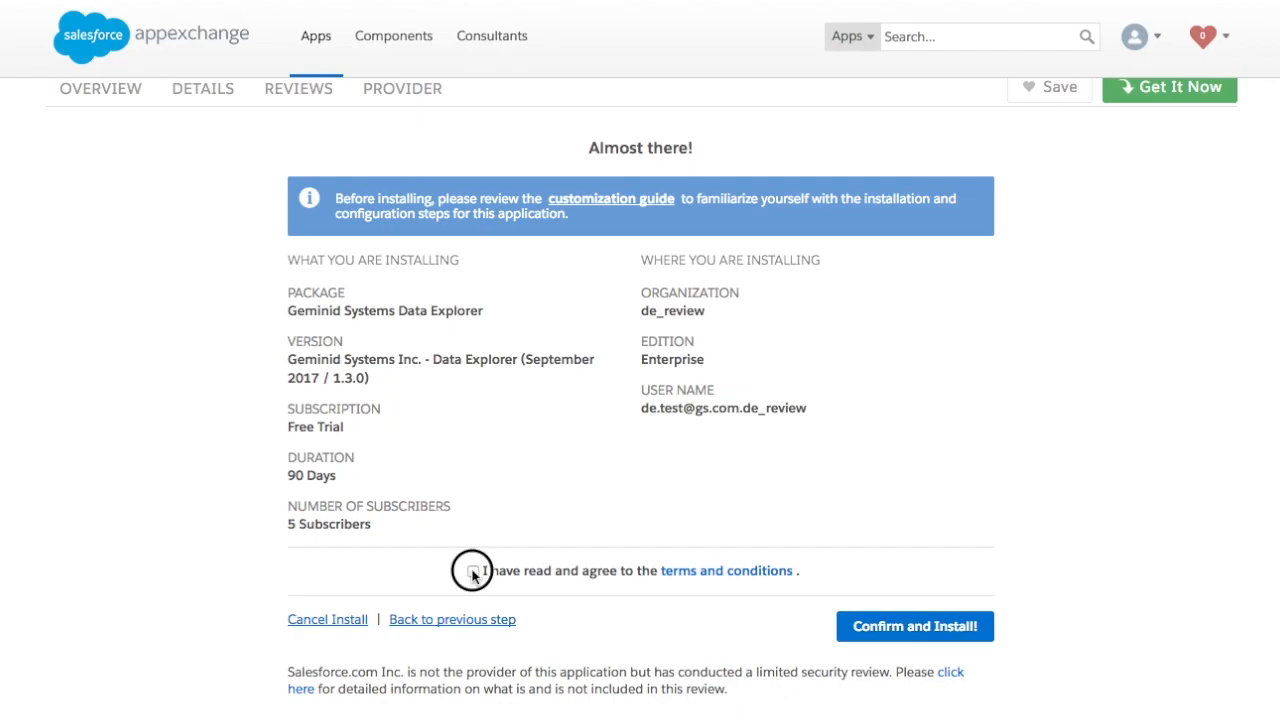
{"action": "left_click", "coordinate": [870, 625]}
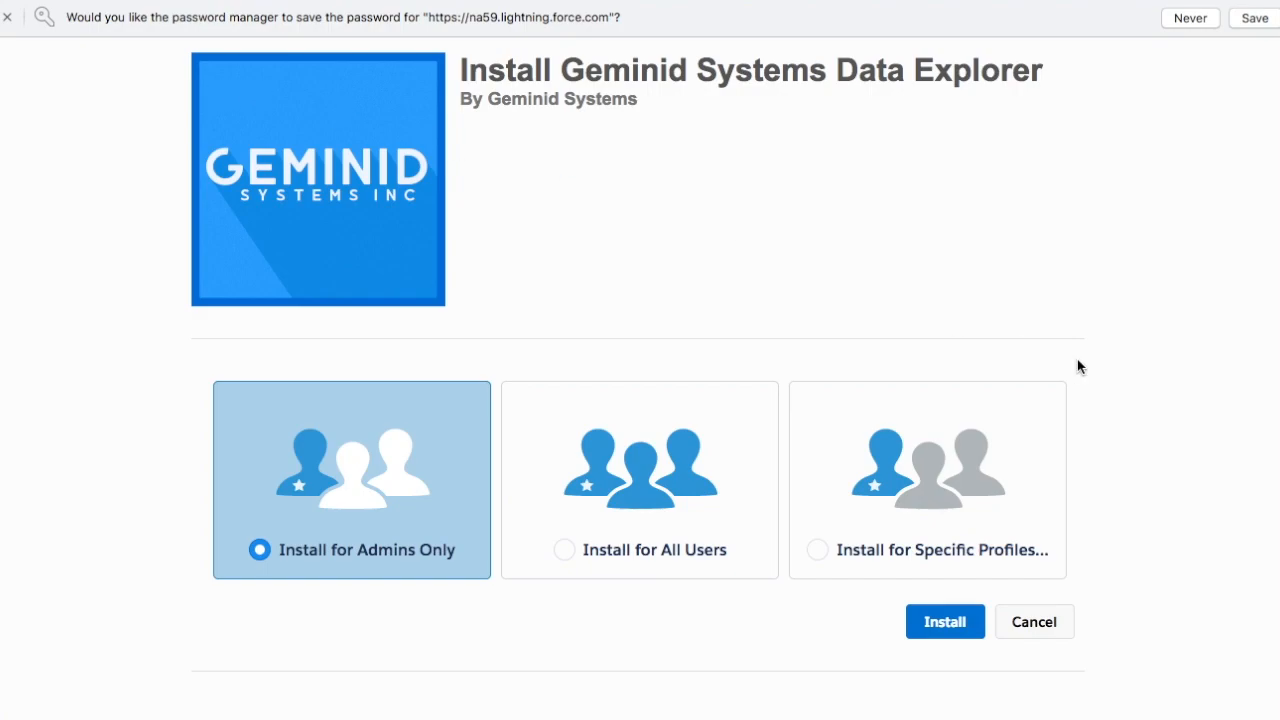
Install Data Explorer 1.3 for all users, granting third-party access to geminidsystems.com
{"action": "left_click", "coordinate": [564, 550]}
{"action": "left_click", "coordinate": [945, 622]}
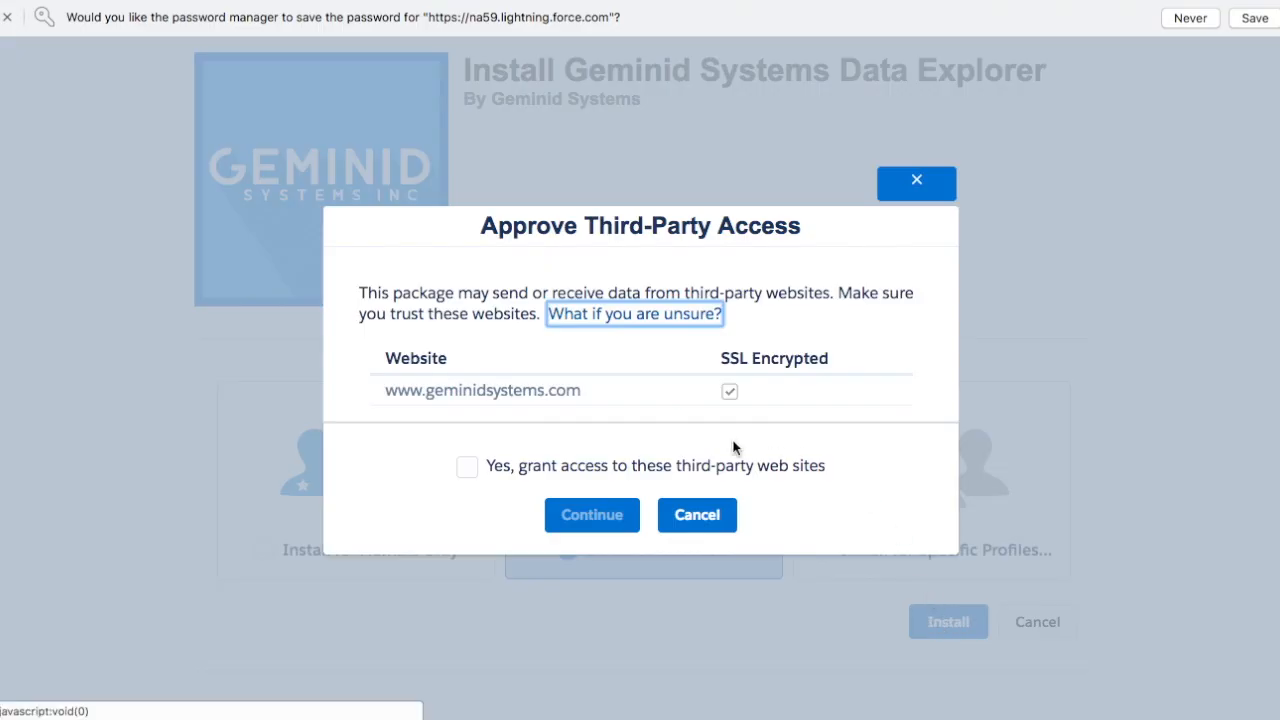
{"action": "left_click", "coordinate": [467, 470]}
{"action": "left_click", "coordinate": [590, 516]}
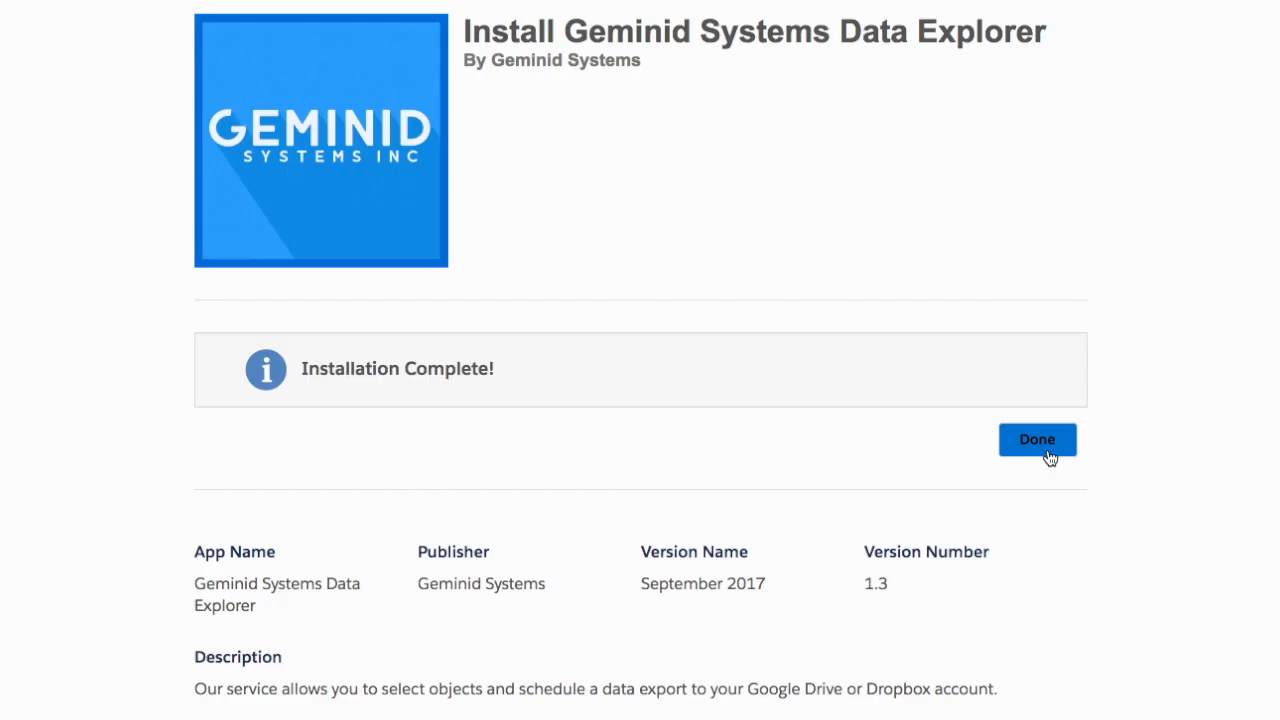
{"action": "left_click", "coordinate": [1046, 450]}
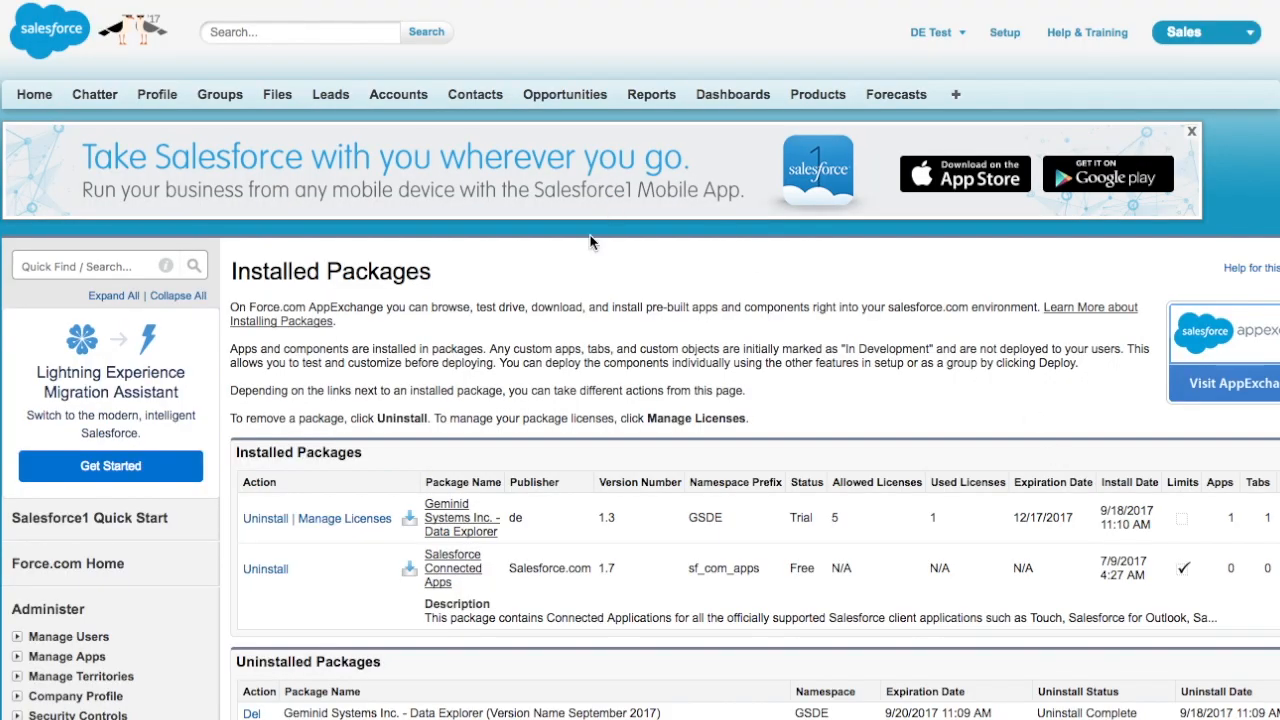
Give the standard user a Data Explorer package licence
{"action": "left_click", "coordinate": [352, 520]}
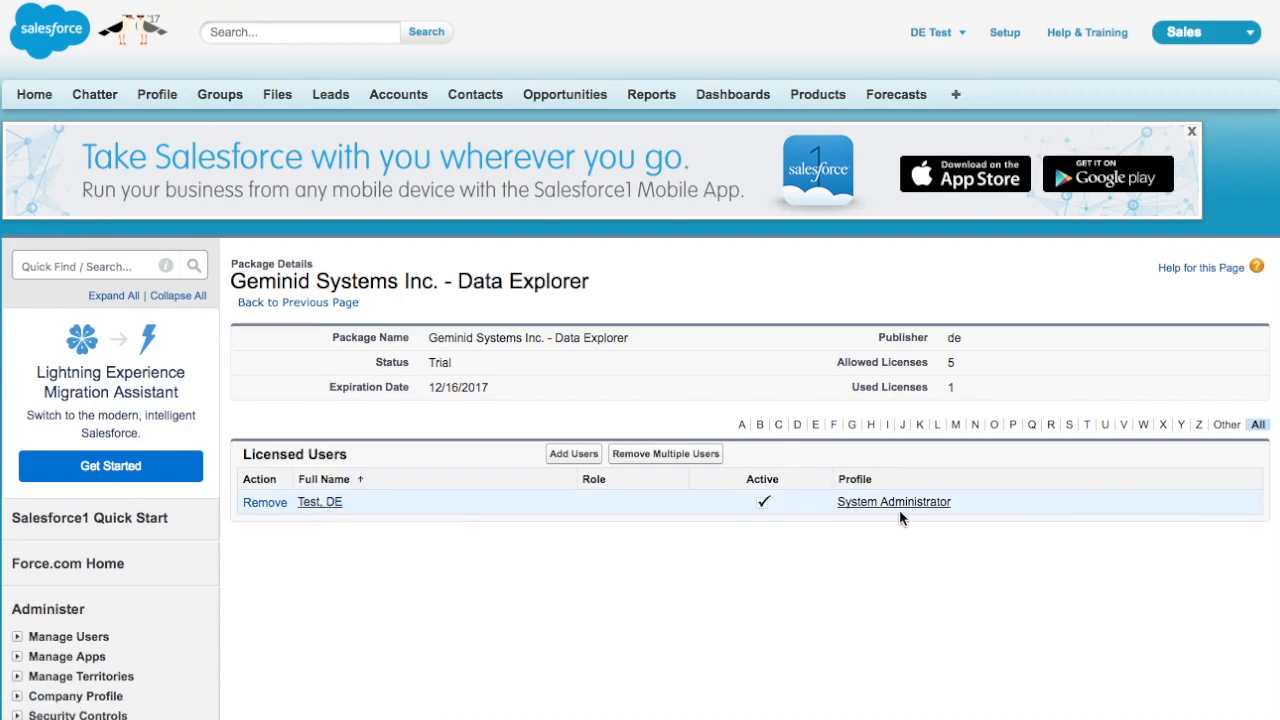
{"action": "left_click", "coordinate": [577, 456]}
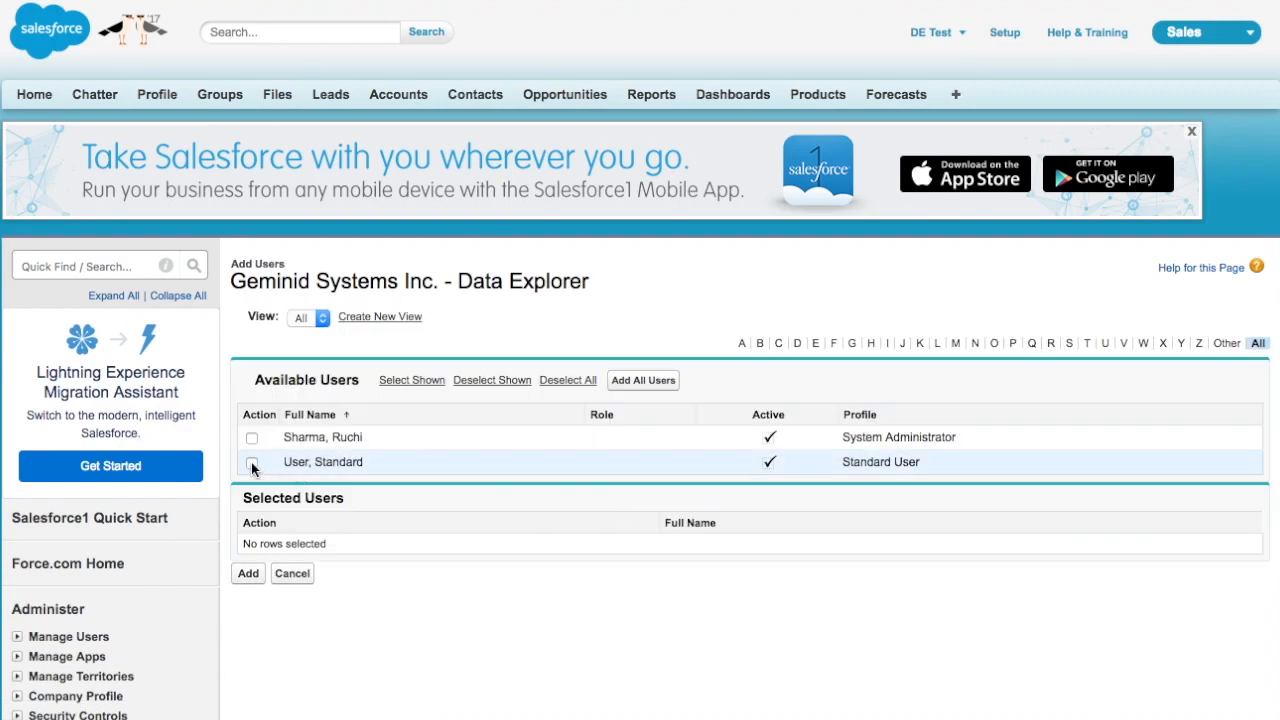
{"action": "left_click", "coordinate": [251, 462]}
{"action": "left_click", "coordinate": [248, 575]}
Assign the Data_Explorer_Permission permission set to both users
{"action": "left_click", "coordinate": [587, 376]}
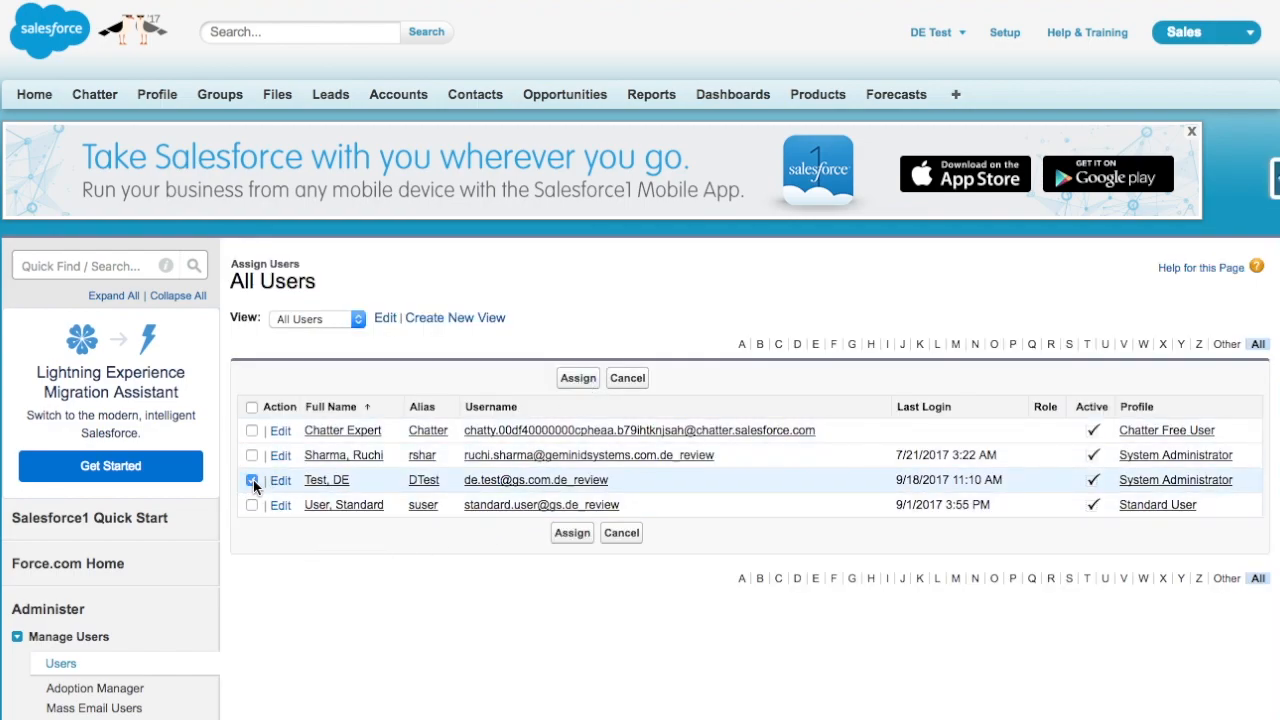
{"action": "left_click", "coordinate": [253, 506]}
{"action": "left_click", "coordinate": [581, 535]}
{"action": "left_click", "coordinate": [576, 361]}
{"action": "left_click", "coordinate": [1212, 38]}
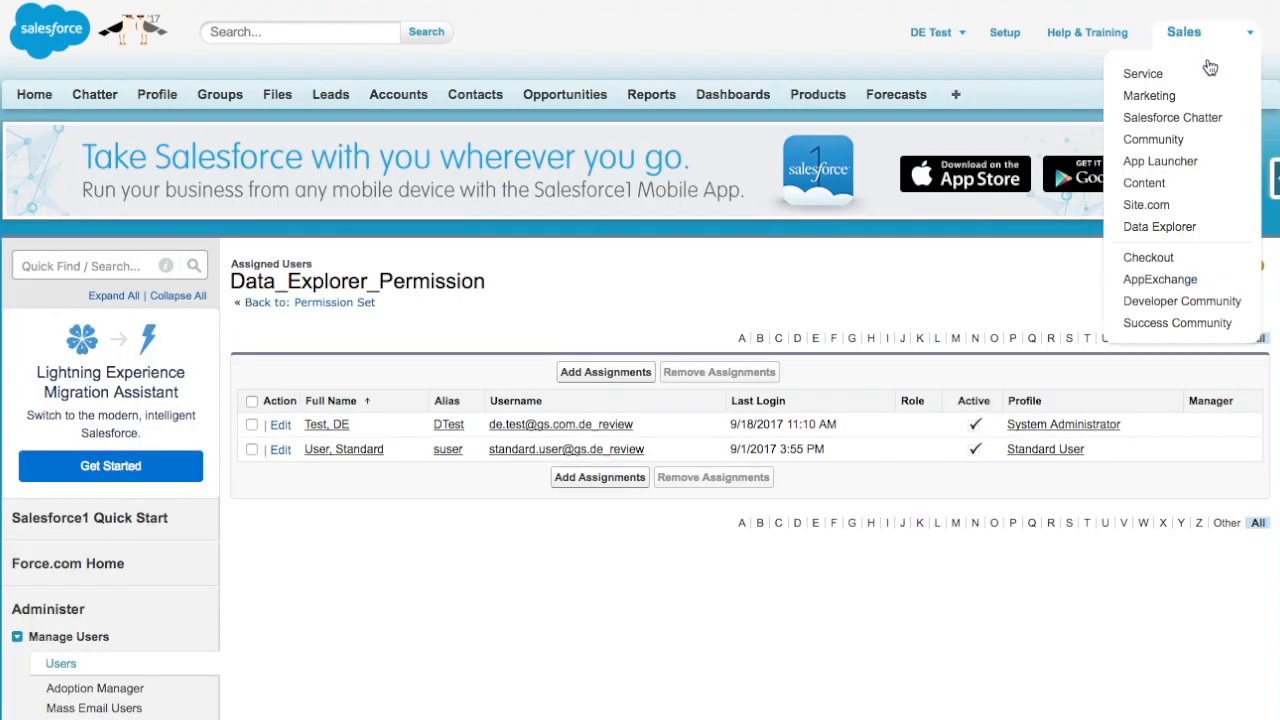
Switch to the Data Explorer app and allow Geminid Systems to access the org's data
{"action": "left_click", "coordinate": [1152, 230]}
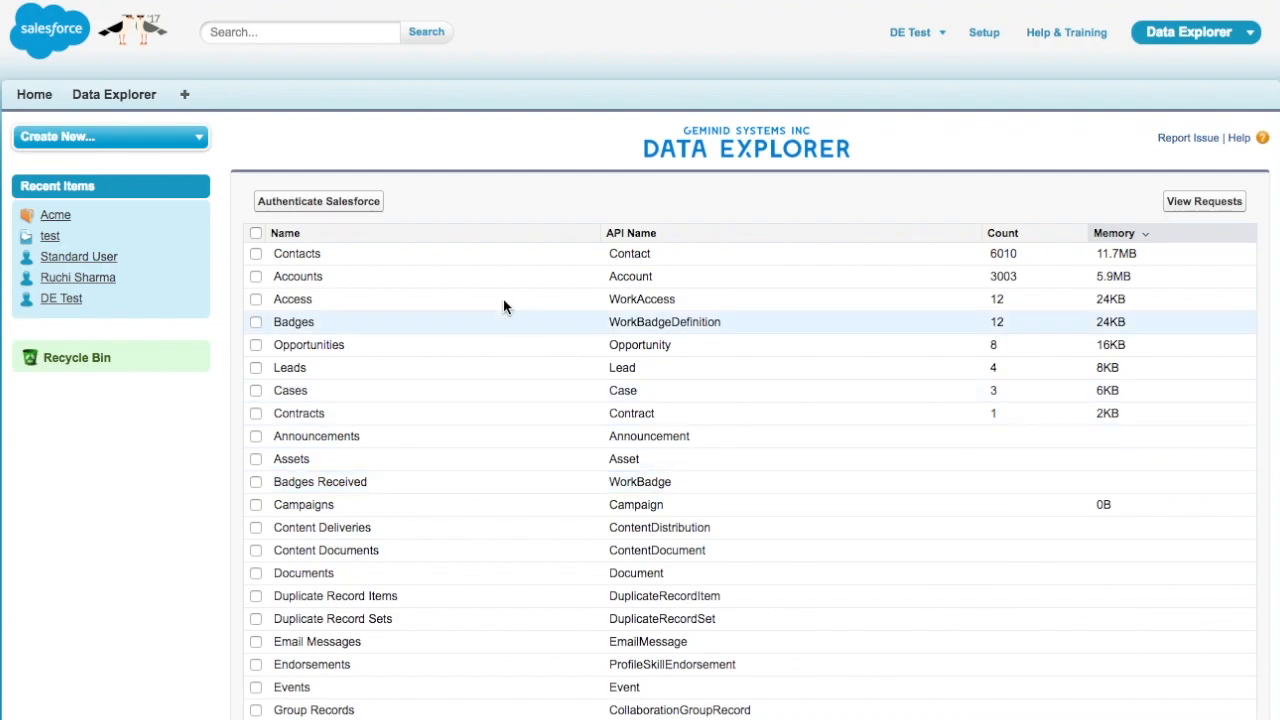
{"action": "left_click", "coordinate": [313, 203]}
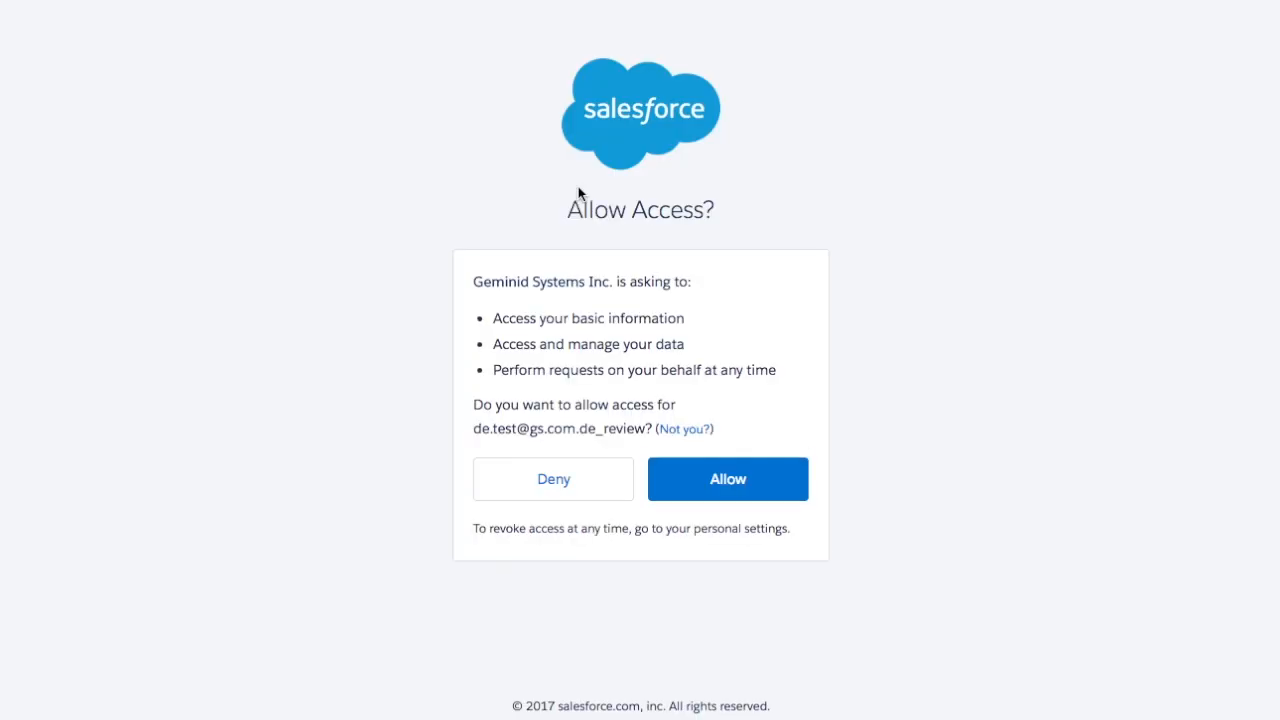
{"action": "left_click", "coordinate": [731, 485]}
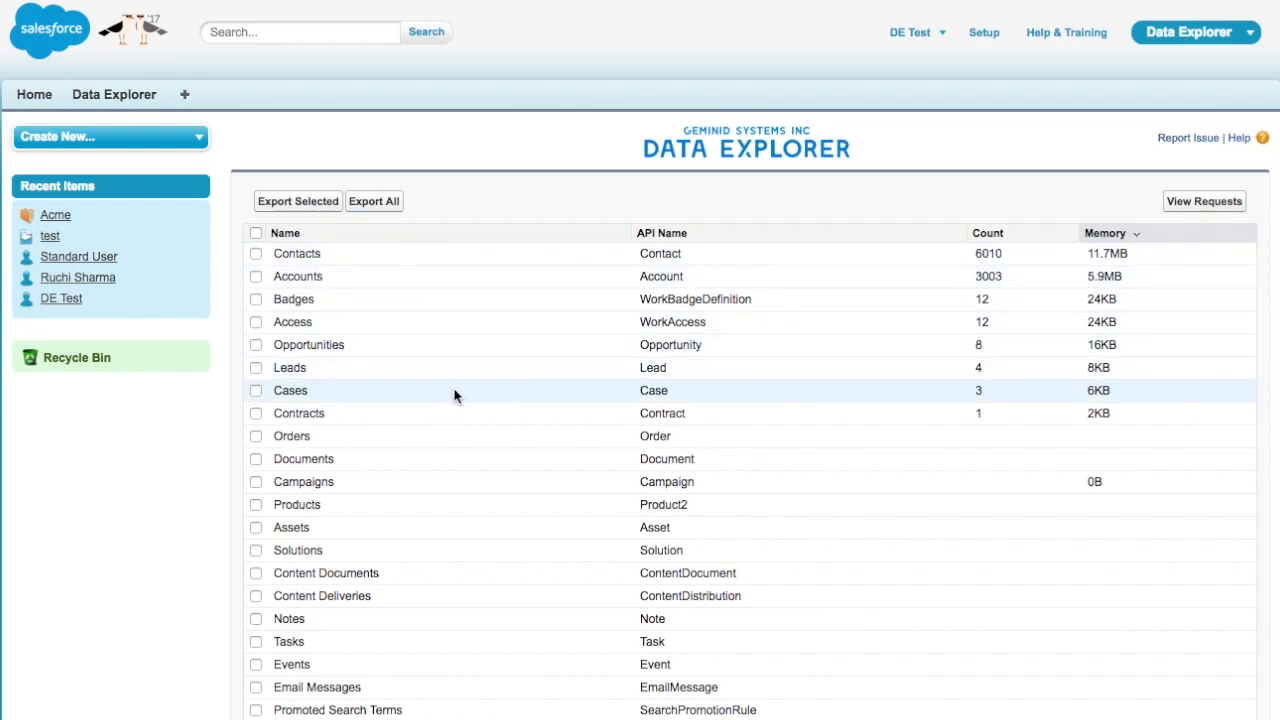
Select Accounts alongside Contacts and export the two selected objects
{"action": "left_click", "coordinate": [256, 276]}
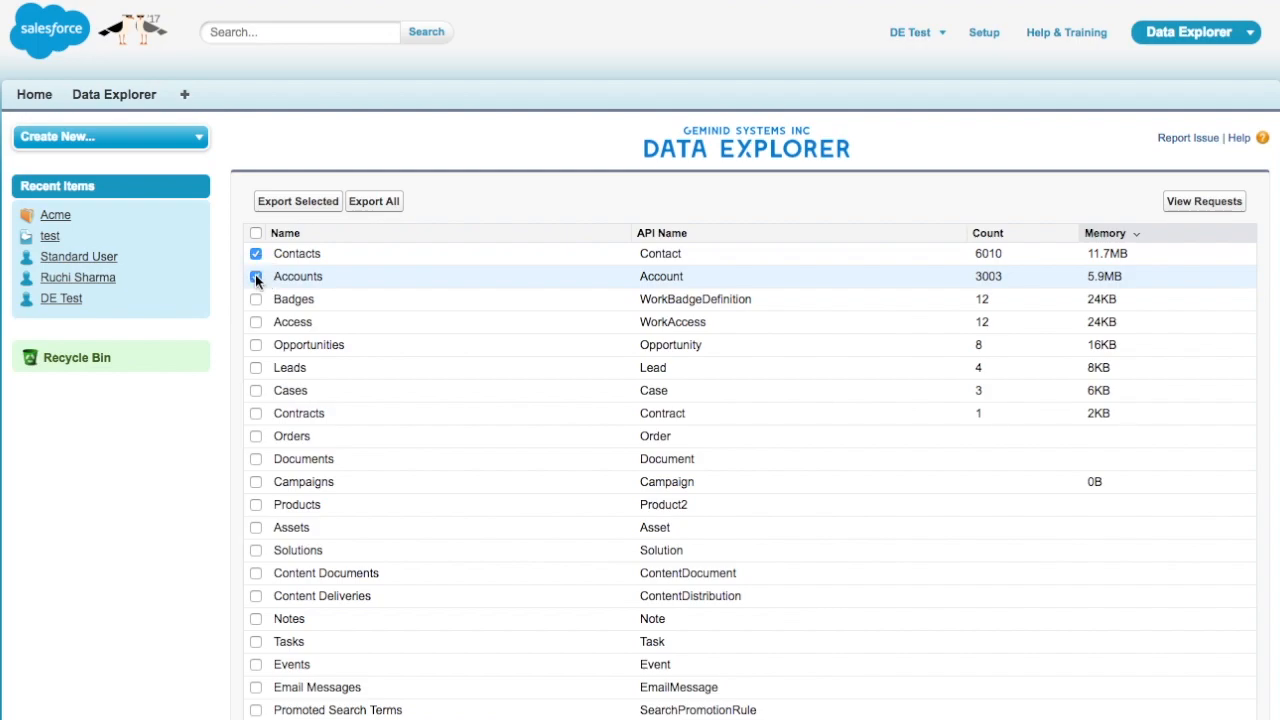
{"action": "left_click", "coordinate": [306, 206]}
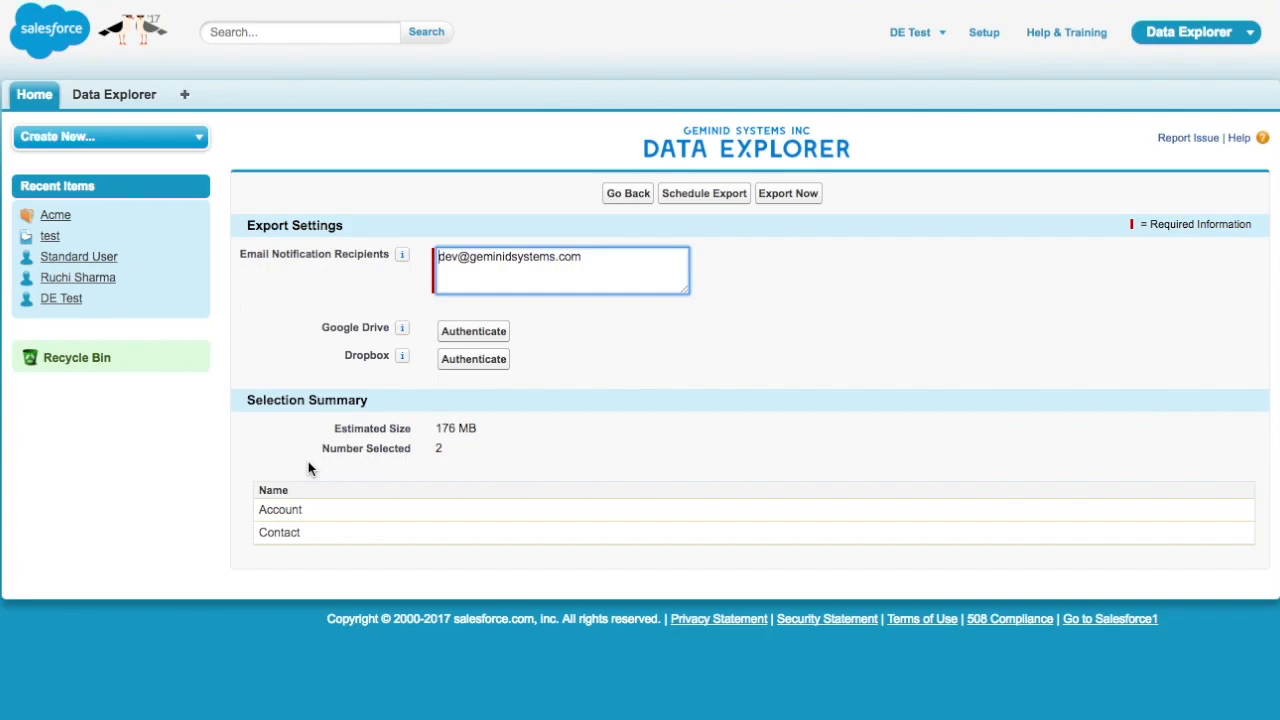
Append a second company e-mail address, comma-separated, to the Email Notification Recipients
{"action": "left_click", "coordinate": [313, 302]}
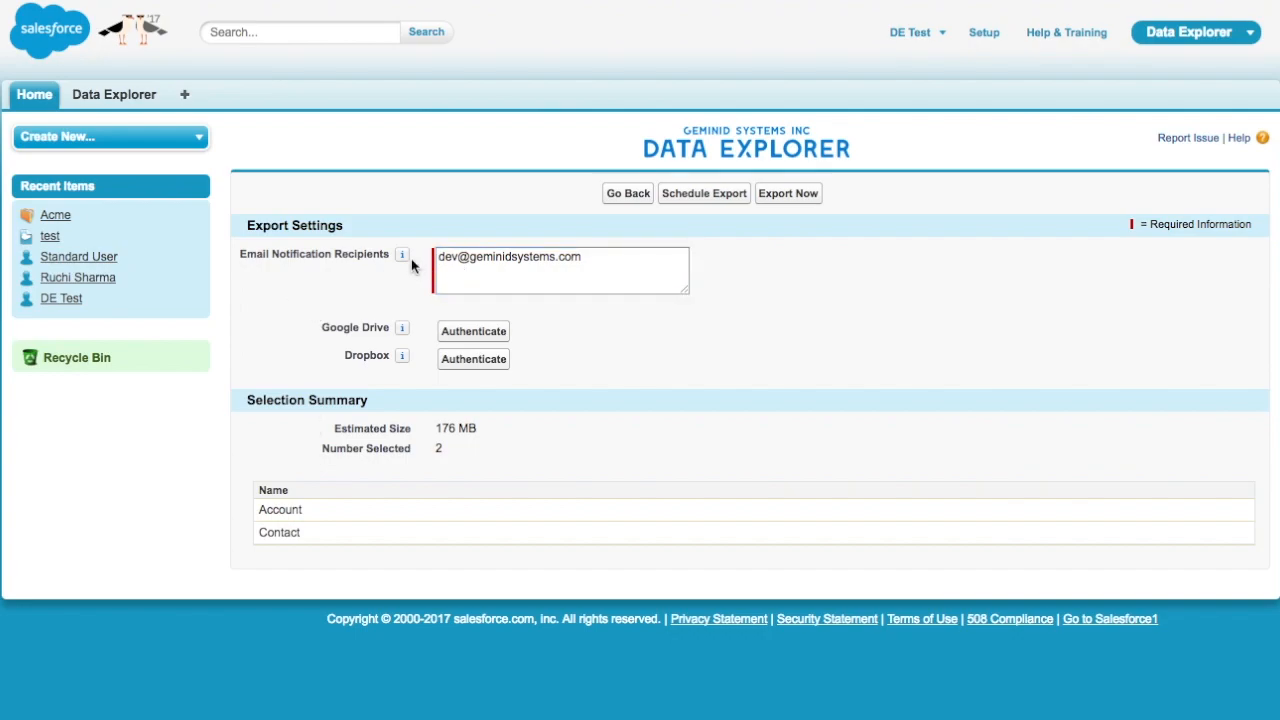
{"action": "mouse_move", "coordinate": [407, 265]}
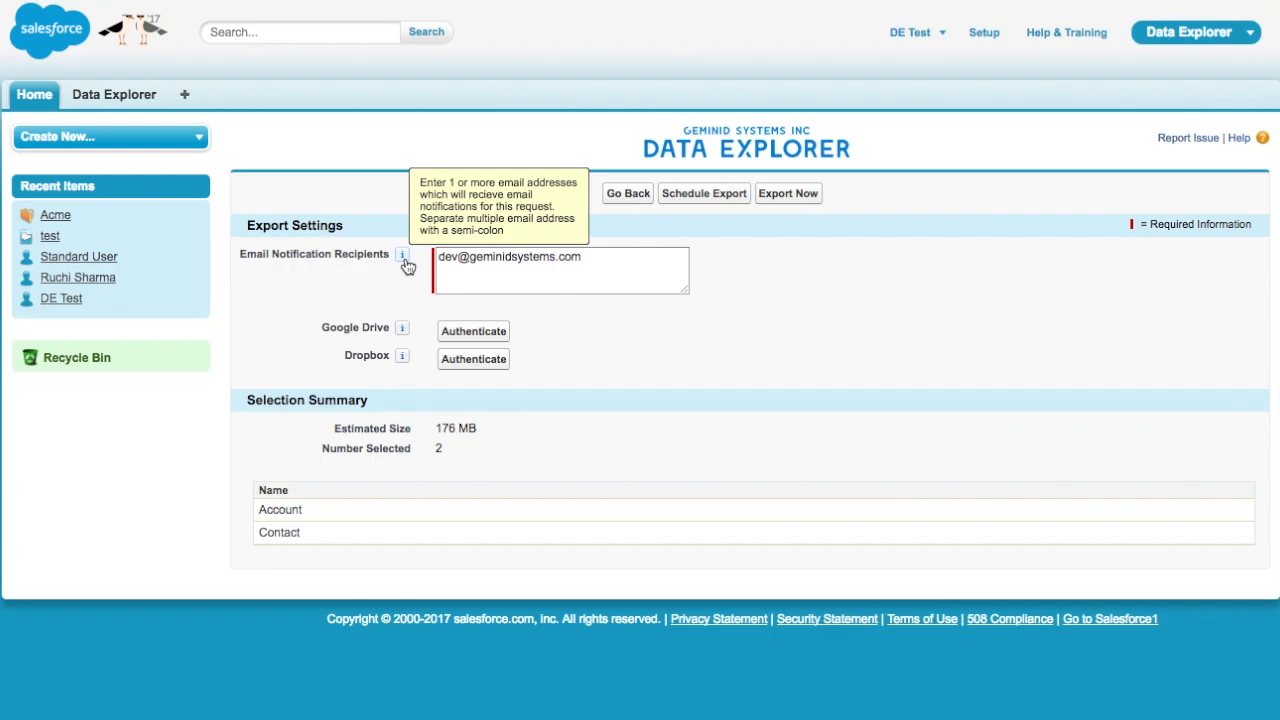
{"action": "left_click", "coordinate": [604, 260]}
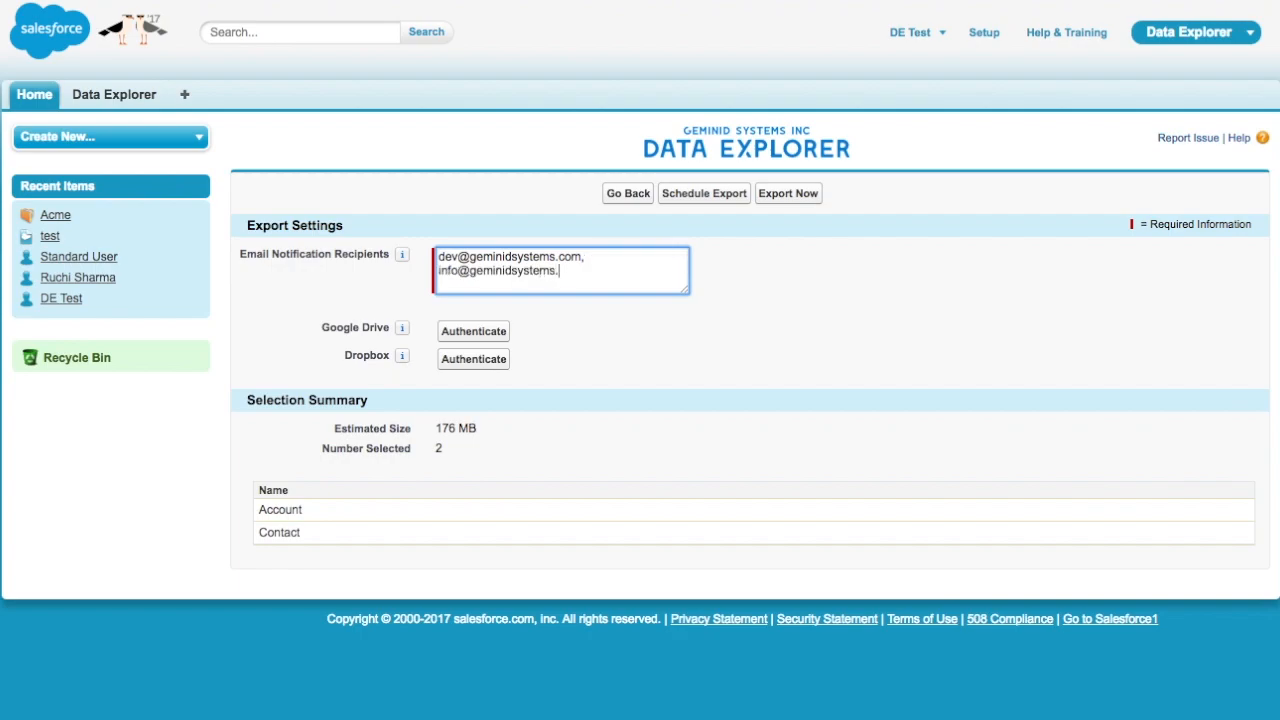
{"action": "left_click", "coordinate": [638, 338]}
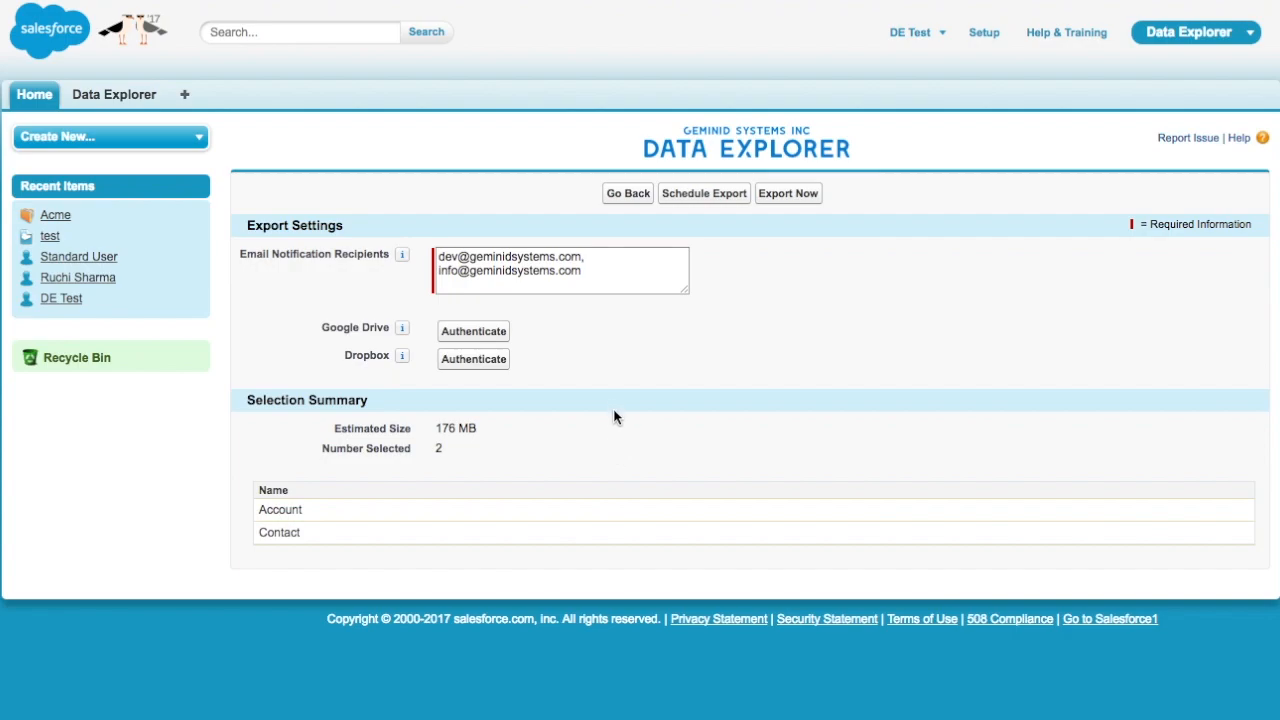
Authenticate Google Drive for the export using the chosen Google account
{"action": "left_click", "coordinate": [478, 332]}
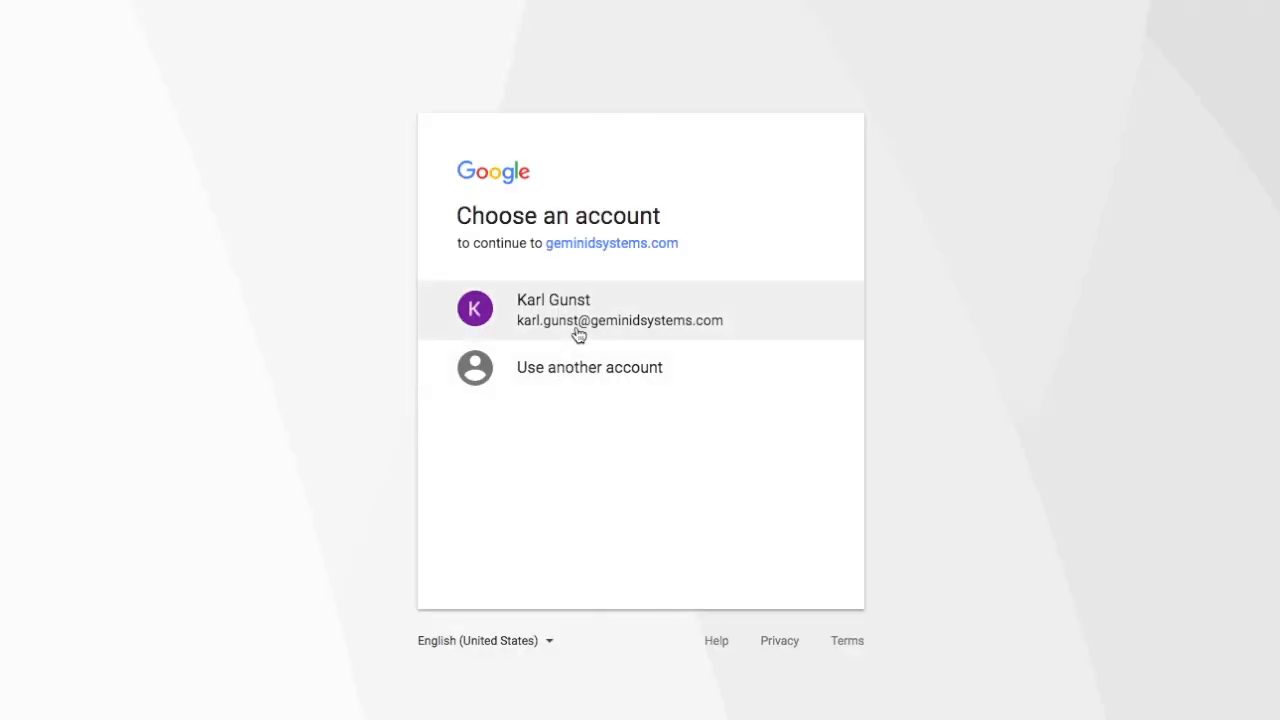
{"action": "left_click", "coordinate": [578, 334]}
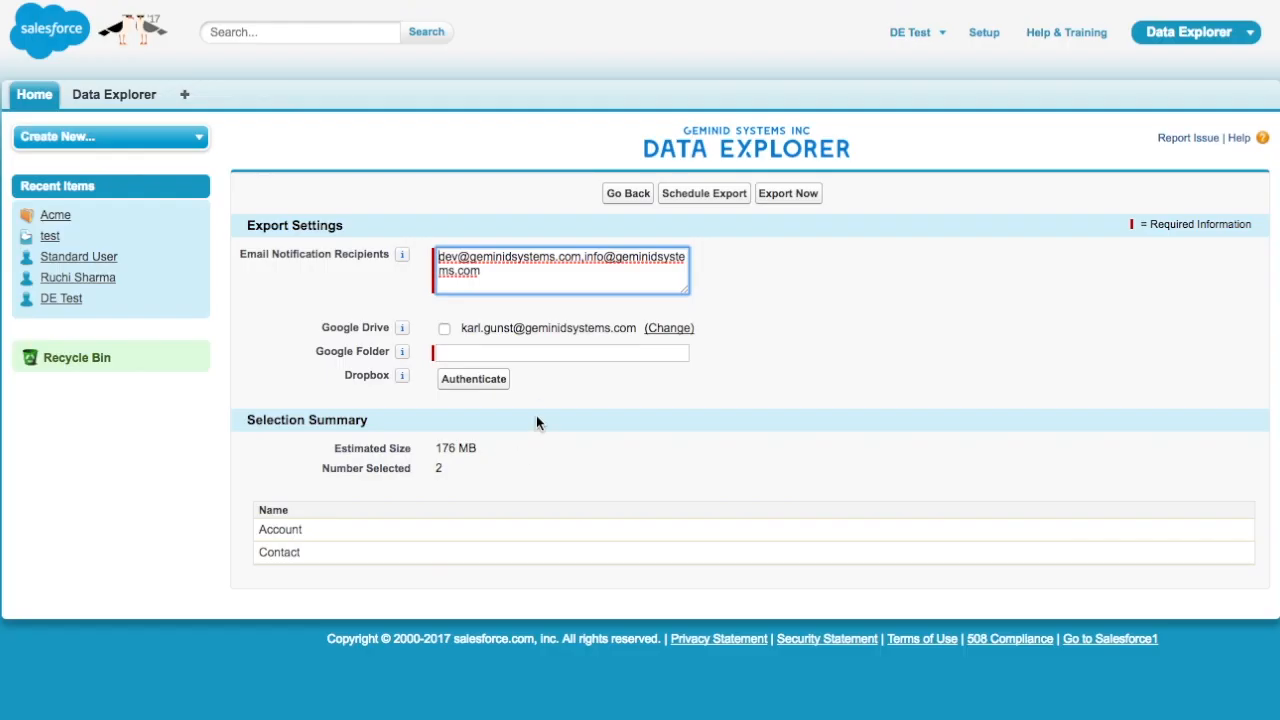
{"action": "left_click", "coordinate": [540, 393]}
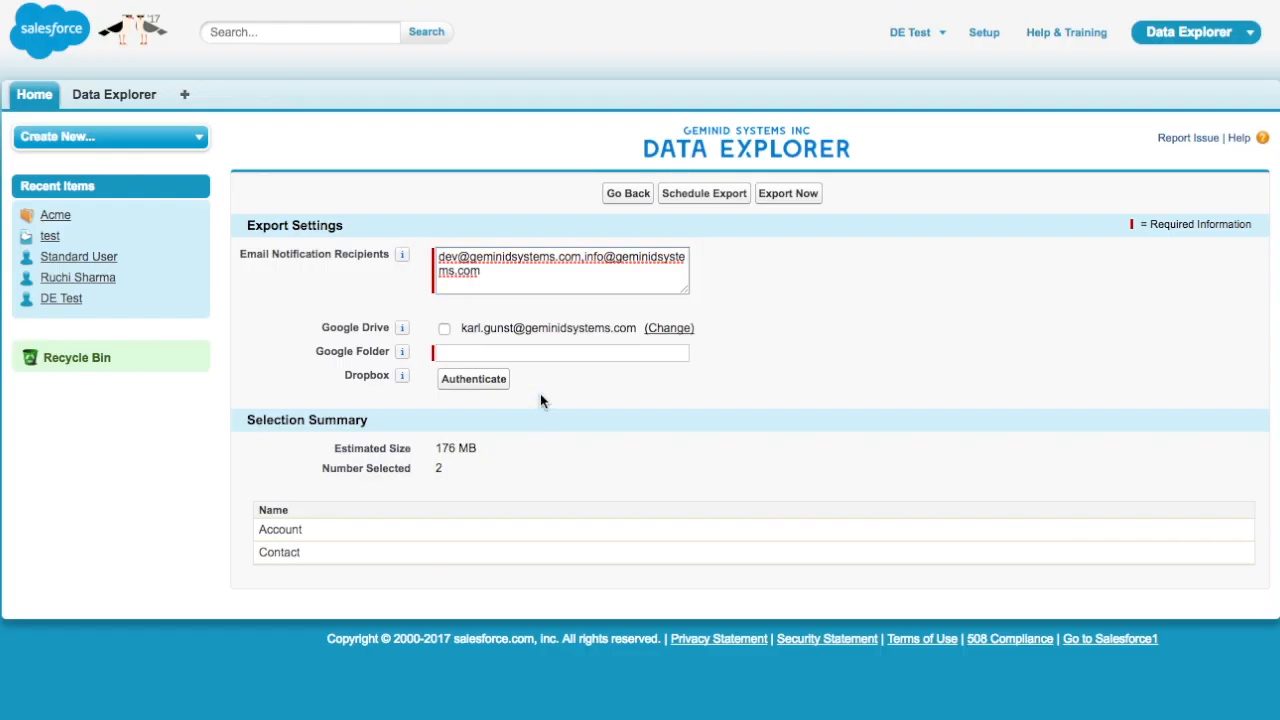
Set the Google Folder to Contacts_Accounts_Sept_17 and export Account and Contact now
{"action": "left_click", "coordinate": [456, 353]}
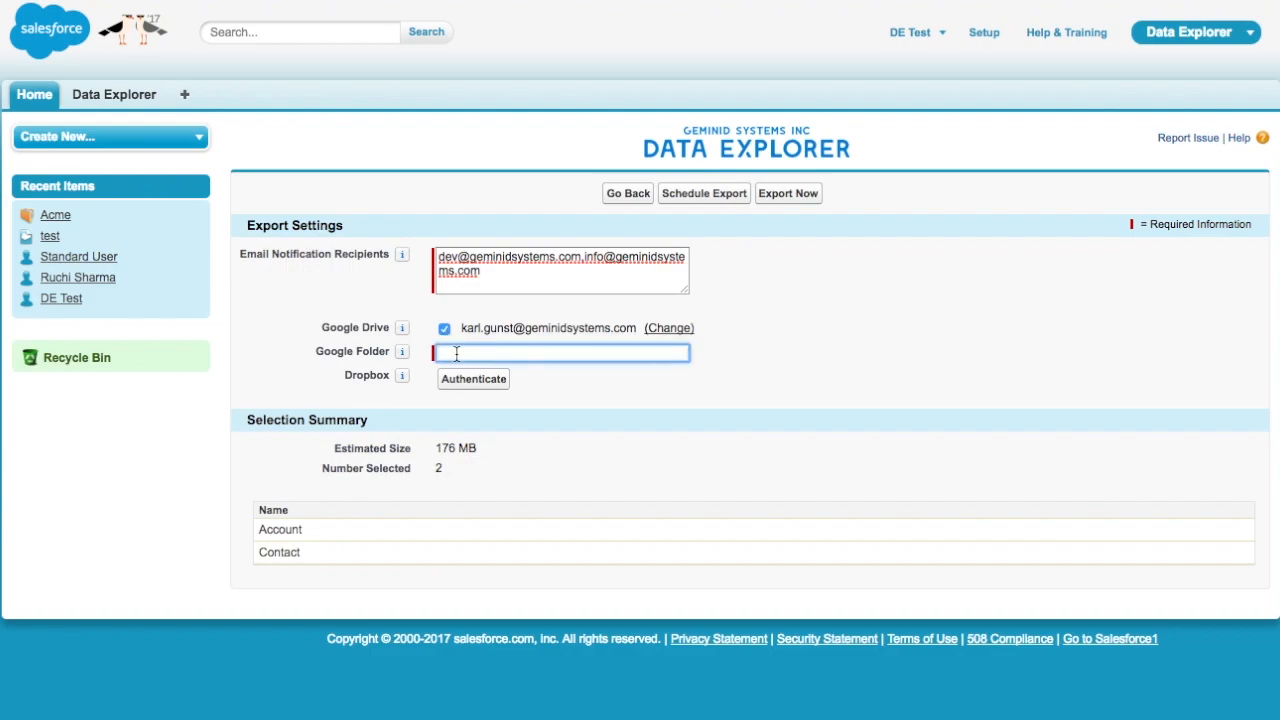
{"action": "type", "text": "Contacts_Accounts_Sept_17"}
{"action": "left_click", "coordinate": [604, 410]}
{"action": "left_click", "coordinate": [792, 196]}
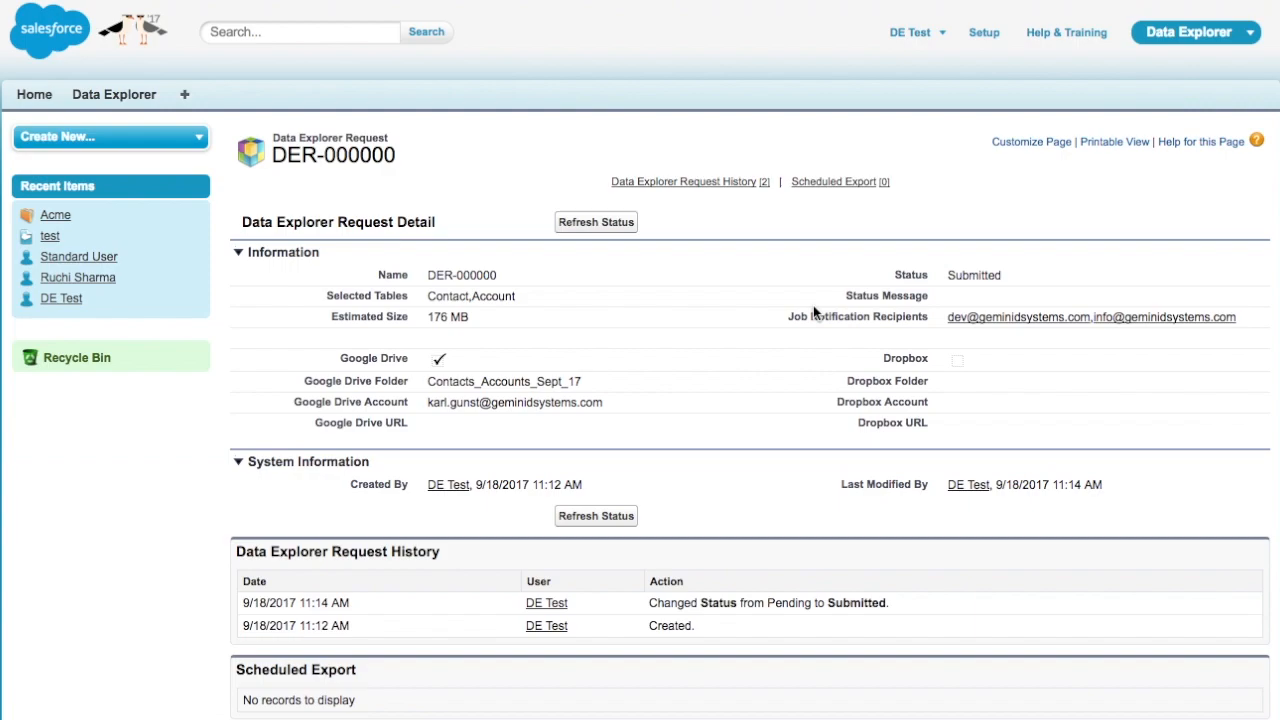
Refresh request DER-000000 until its status reads Completed with the Google Drive upload done
{"action": "left_click", "coordinate": [596, 222]}
{"action": "left_click", "coordinate": [596, 225]}
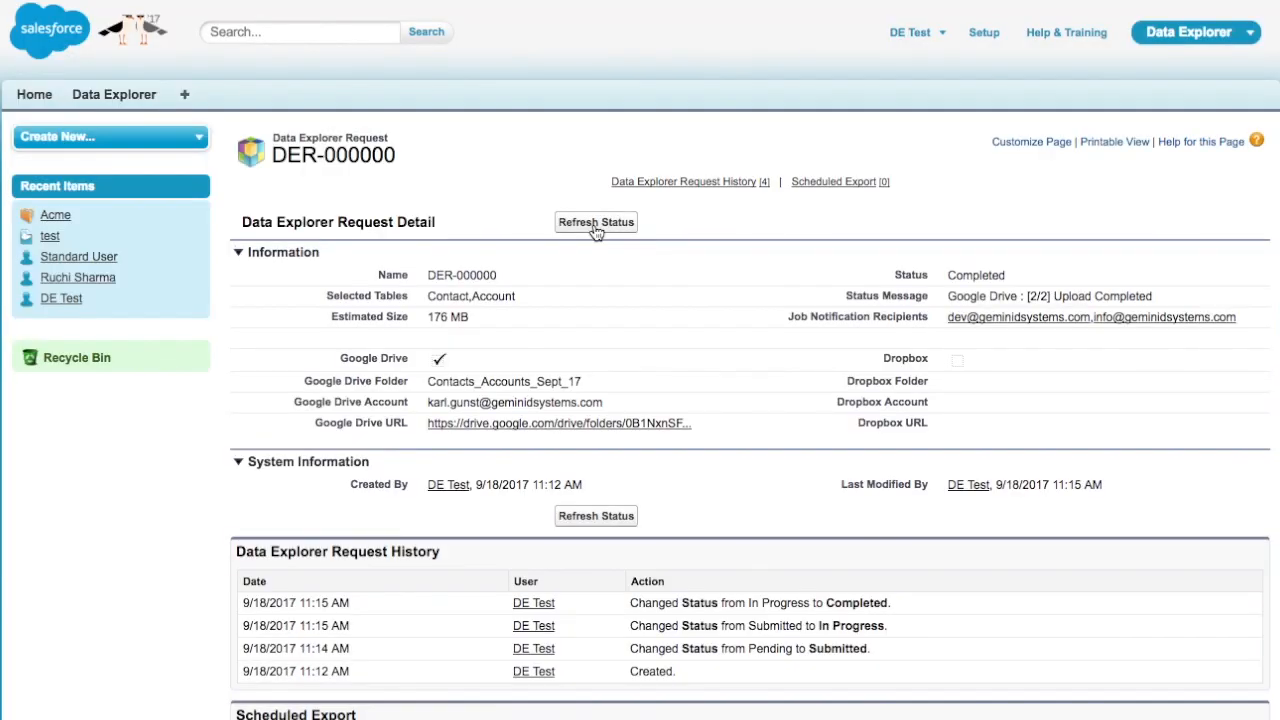
{"action": "double_click", "coordinate": [975, 275]}
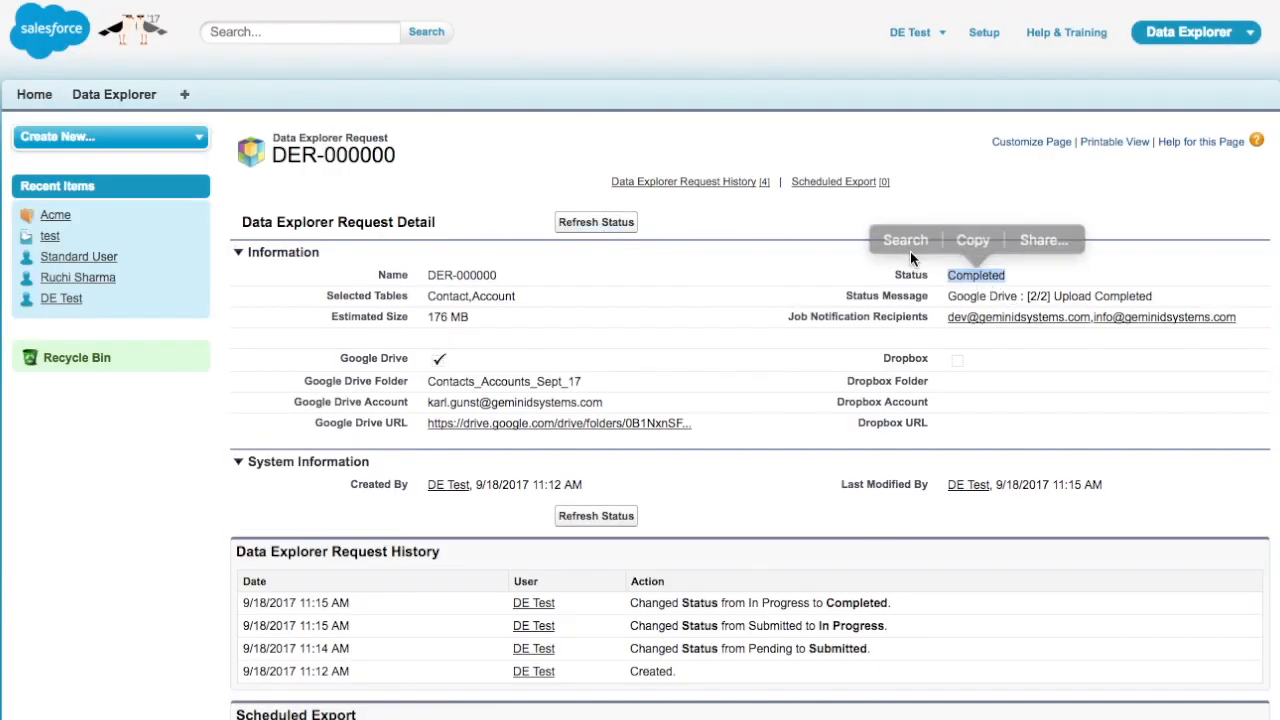
{"action": "scroll", "coordinate": [718, 415], "scroll_direction": "down", "scroll_amount": 1}
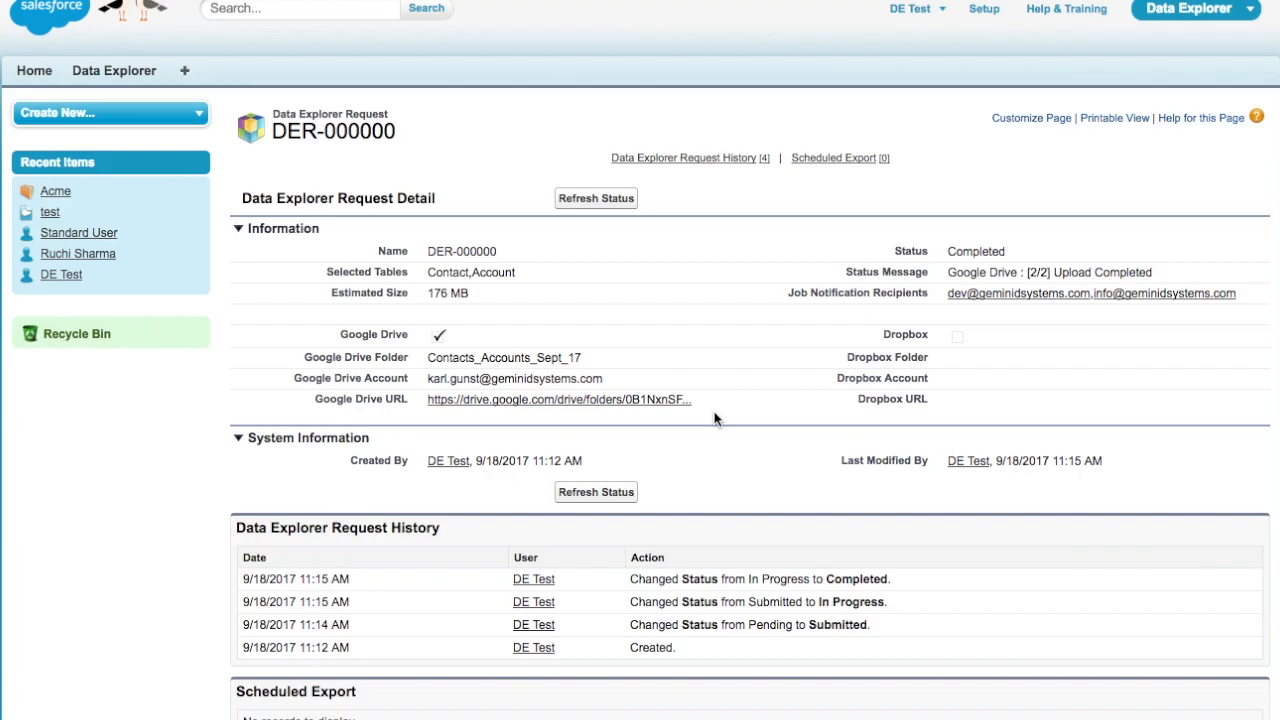
Download Account.zip from the Contacts_Accounts_Sept_17 folder in Google Drive
{"action": "left_click", "coordinate": [630, 399]}
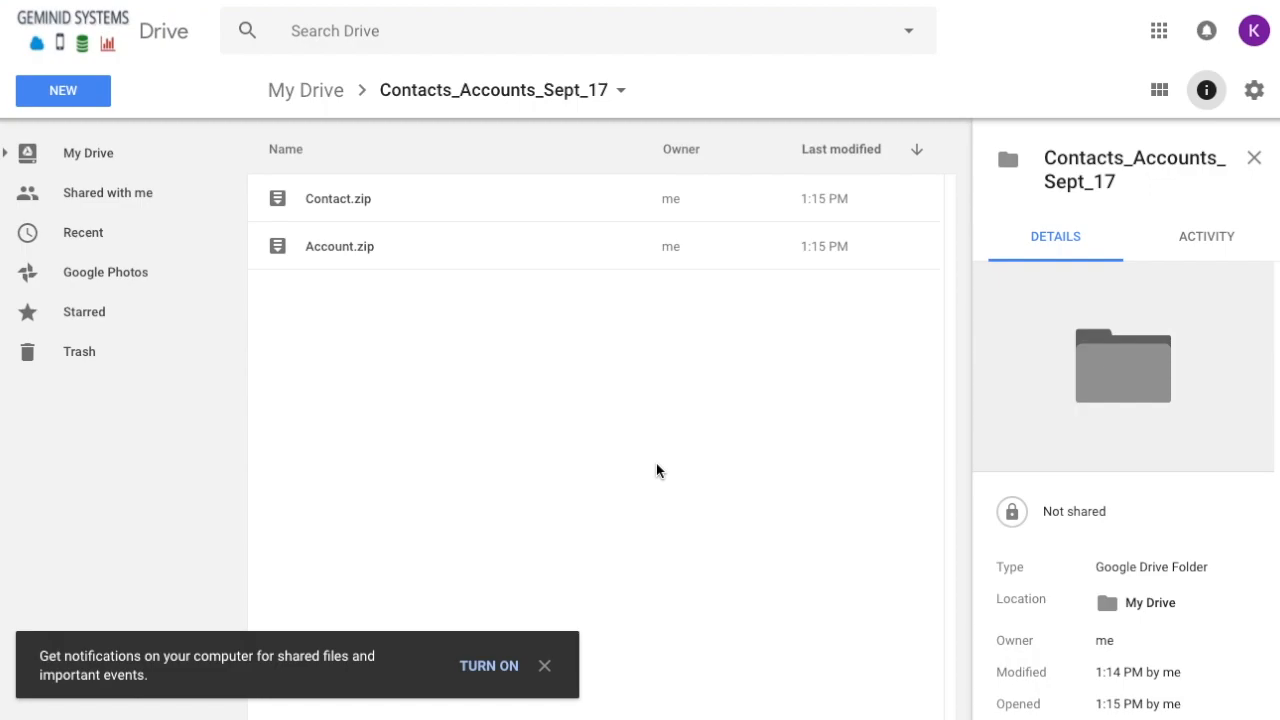
{"action": "left_click", "coordinate": [422, 247]}
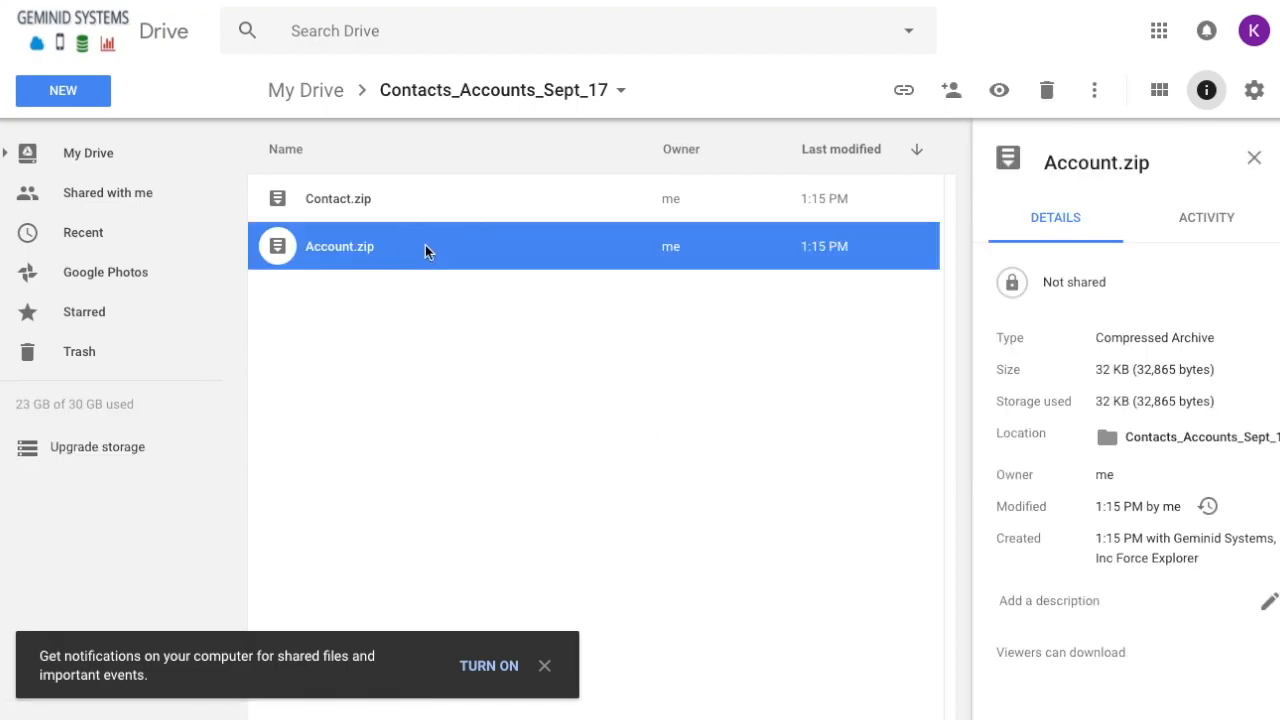
{"action": "right_click", "coordinate": [425, 250]}
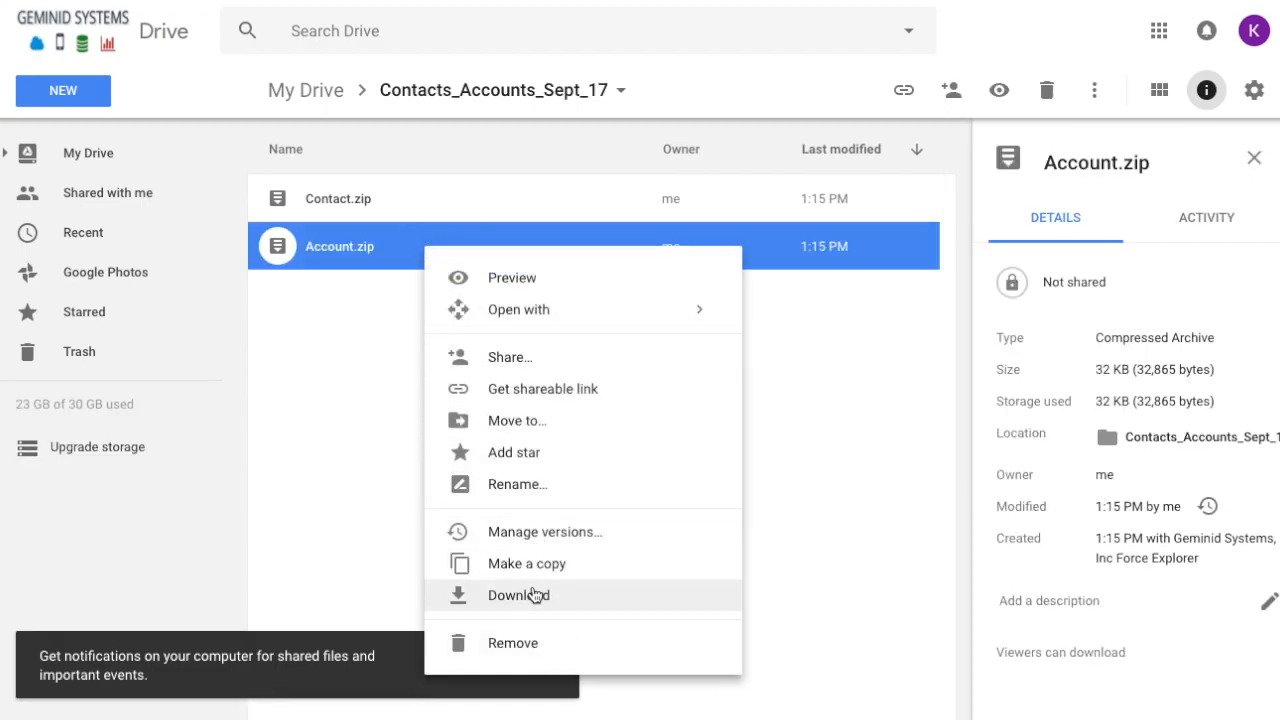
{"action": "left_click", "coordinate": [600, 604]}
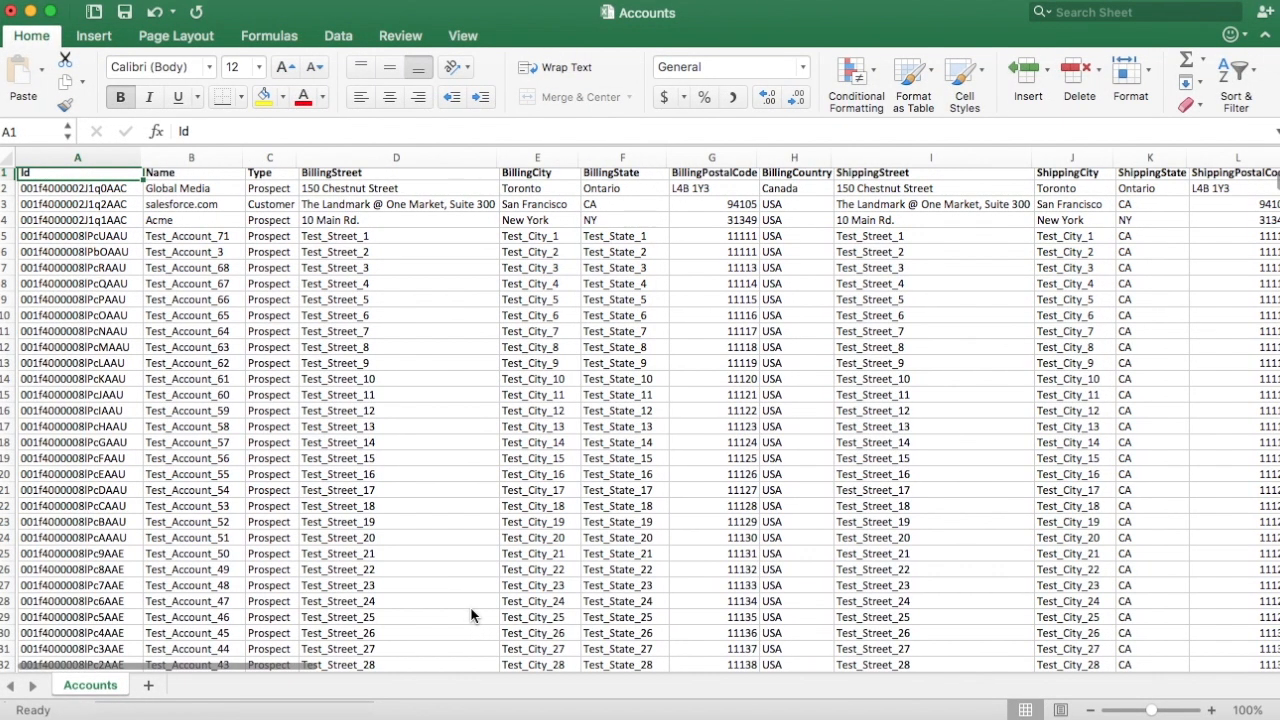
{"action": "scroll", "coordinate": [471, 615], "scroll_direction": "down", "scroll_amount": 20}
{"action": "scroll", "coordinate": [471, 615], "scroll_direction": "down", "scroll_amount": 20}
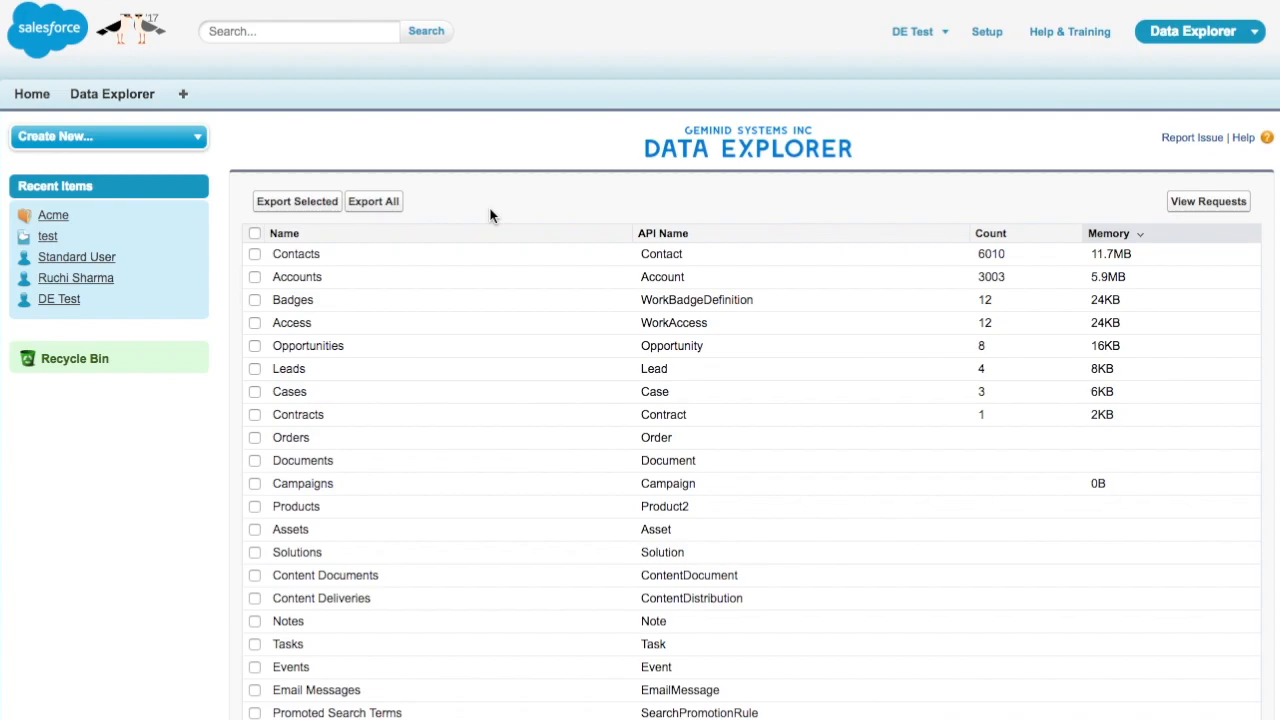
Export all 42 objects to Google Drive and Dropbox folders named Full_Export_Sept_2017, then start scheduling
{"action": "left_click", "coordinate": [372, 203]}
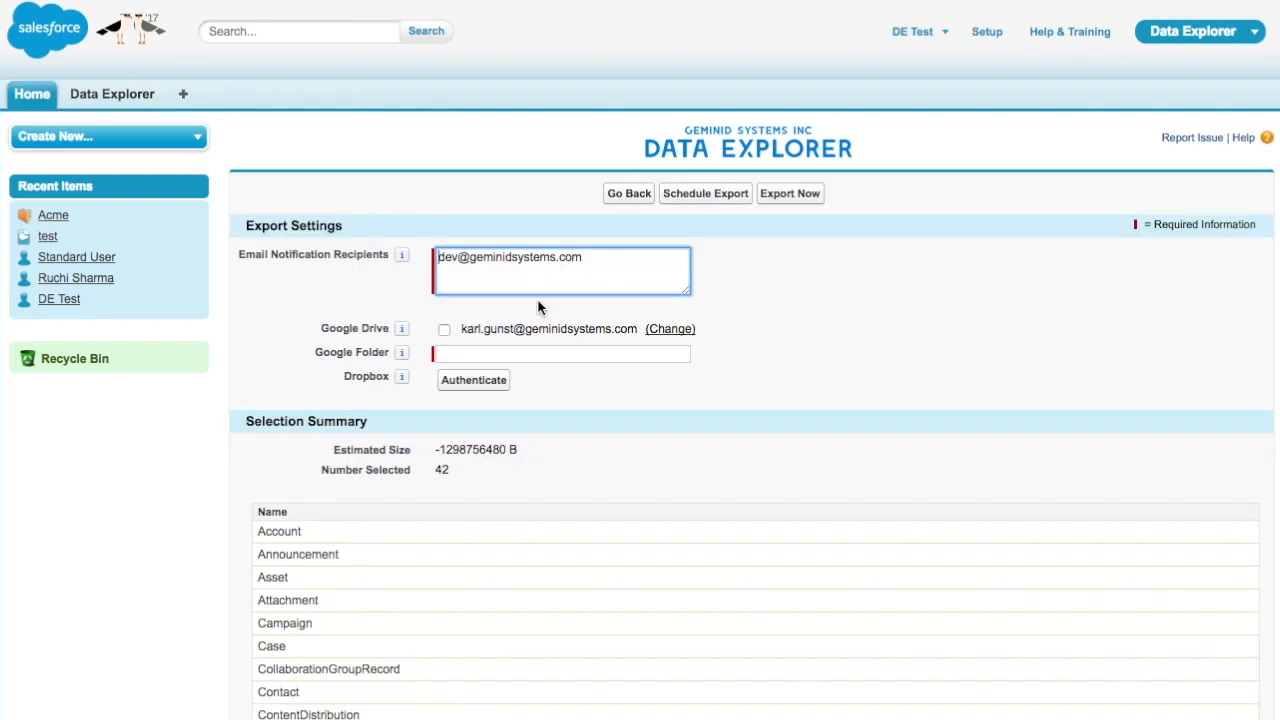
{"action": "left_click", "coordinate": [459, 384]}
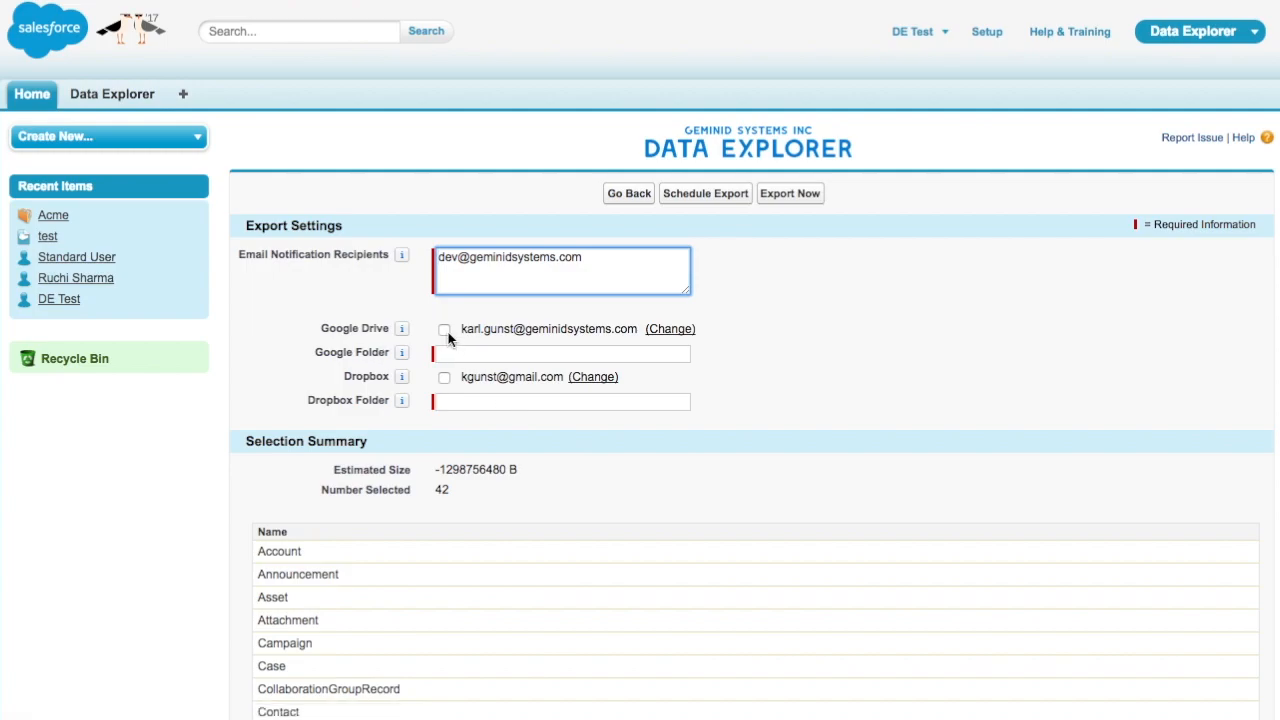
{"action": "left_click", "coordinate": [452, 354]}
{"action": "type", "text": "Full_Export_Sept_2017"}
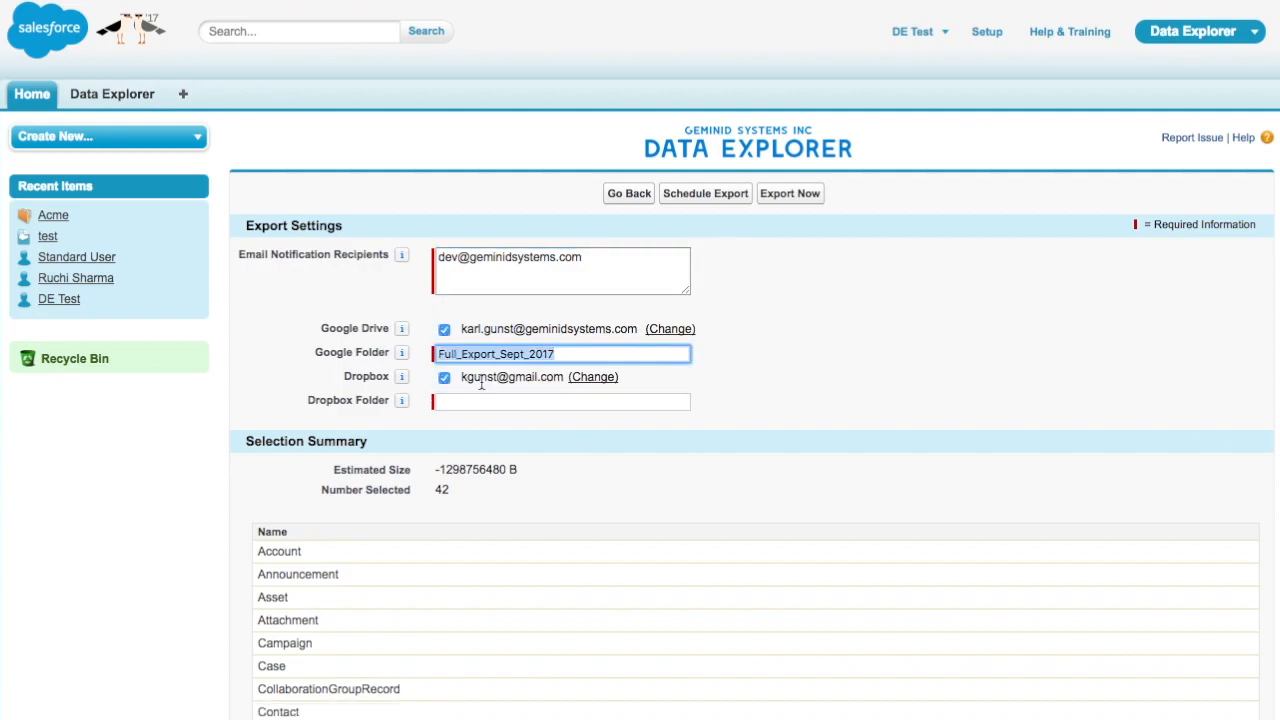
{"action": "left_click", "coordinate": [775, 370]}
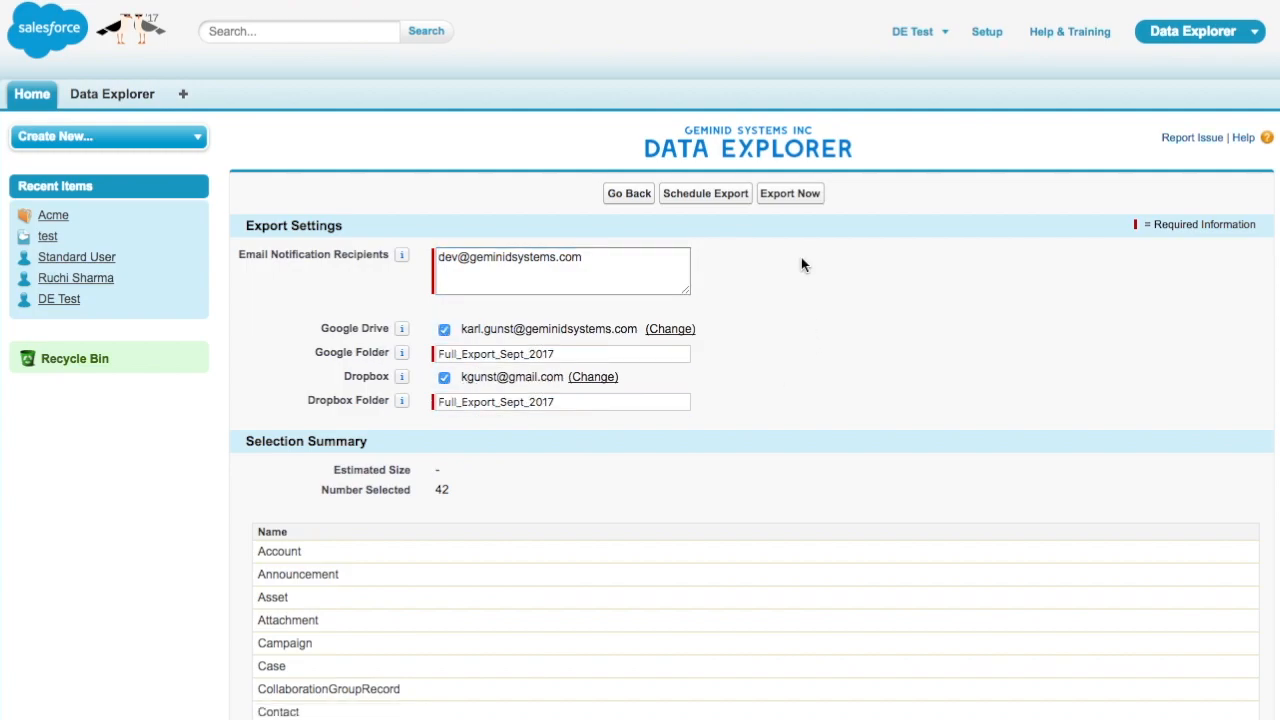
{"action": "left_click", "coordinate": [718, 199]}
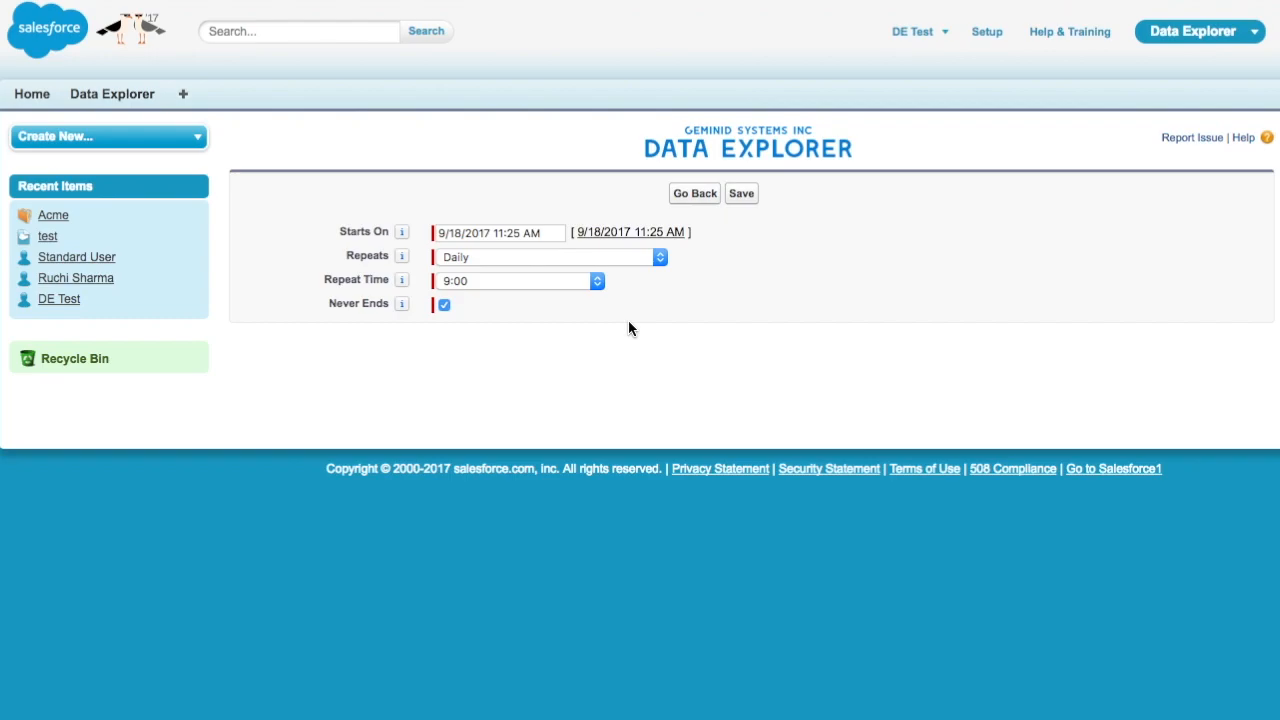
Make the export repeat weekly on Monday through Saturday at 7:00
{"action": "left_click", "coordinate": [543, 260]}
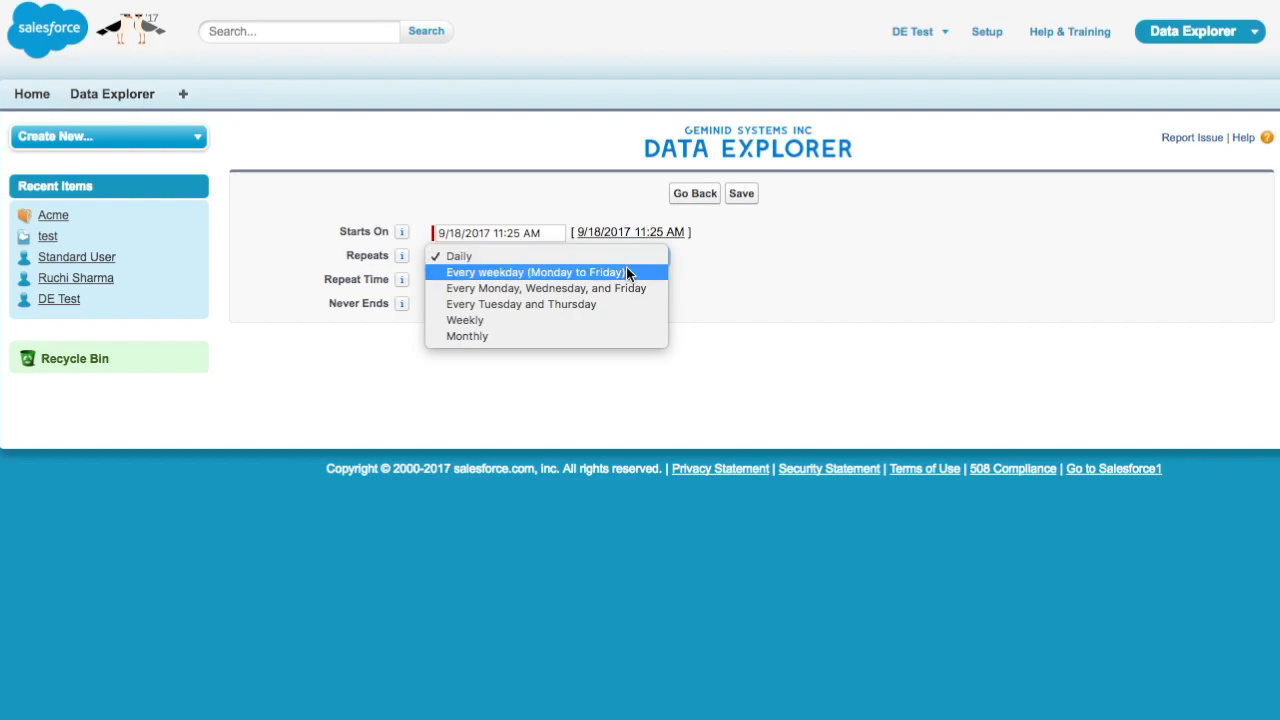
{"action": "left_click", "coordinate": [637, 320]}
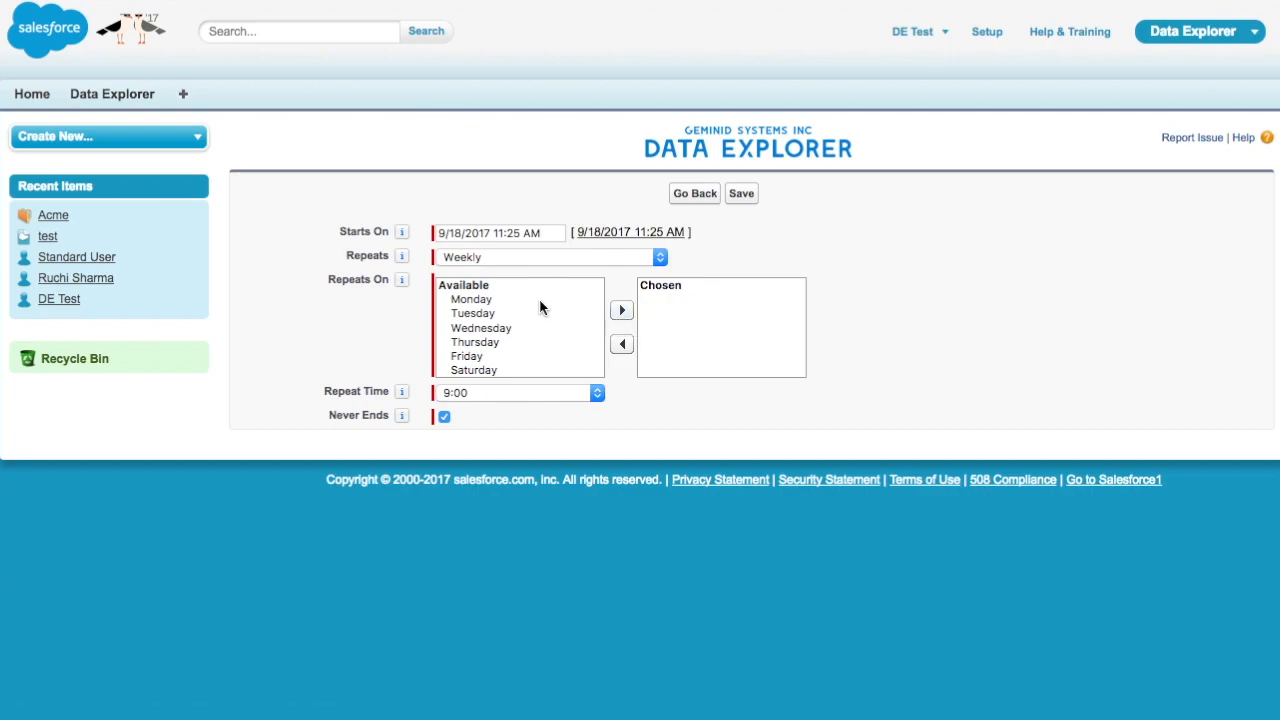
{"action": "left_click_drag", "start_coordinate": [541, 300], "coordinate": [545, 357]}
{"action": "left_click", "coordinate": [621, 310]}
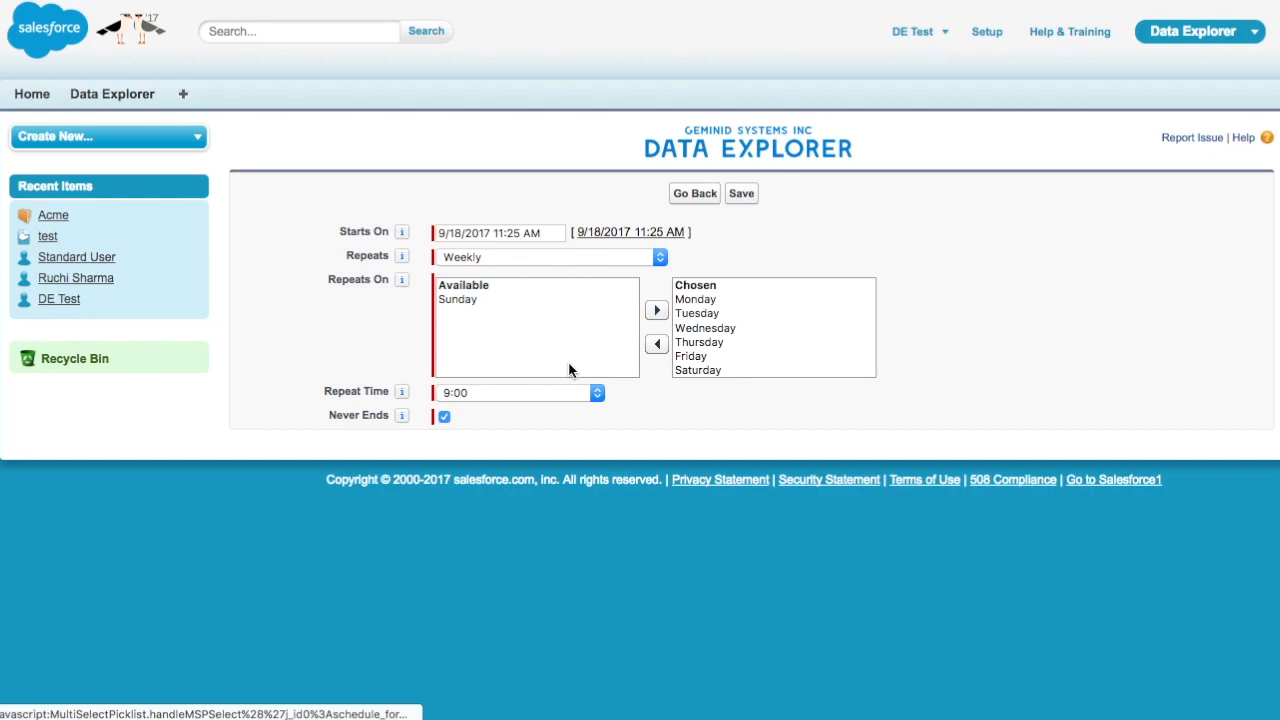
{"action": "left_click", "coordinate": [522, 392]}
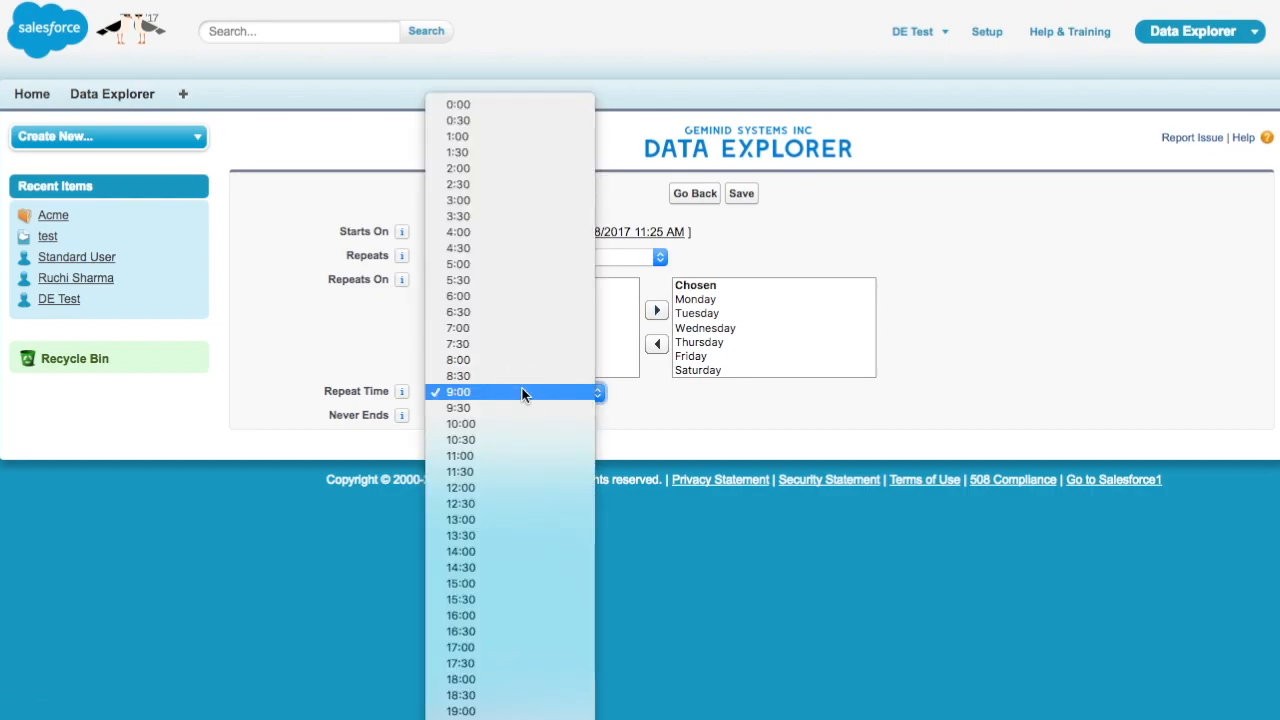
{"action": "left_click", "coordinate": [524, 336]}
{"action": "left_click", "coordinate": [306, 343]}
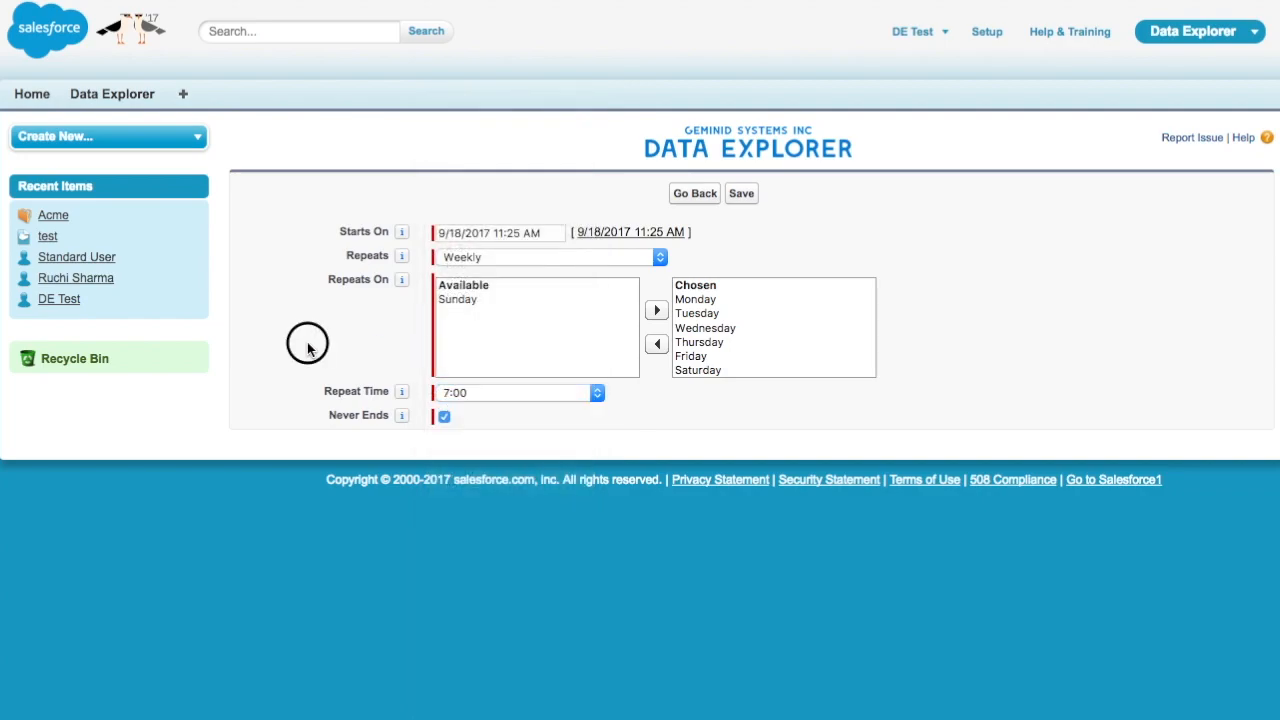
End the schedule on 12/31/2018 instead of never, and save it
{"action": "left_click", "coordinate": [444, 419]}
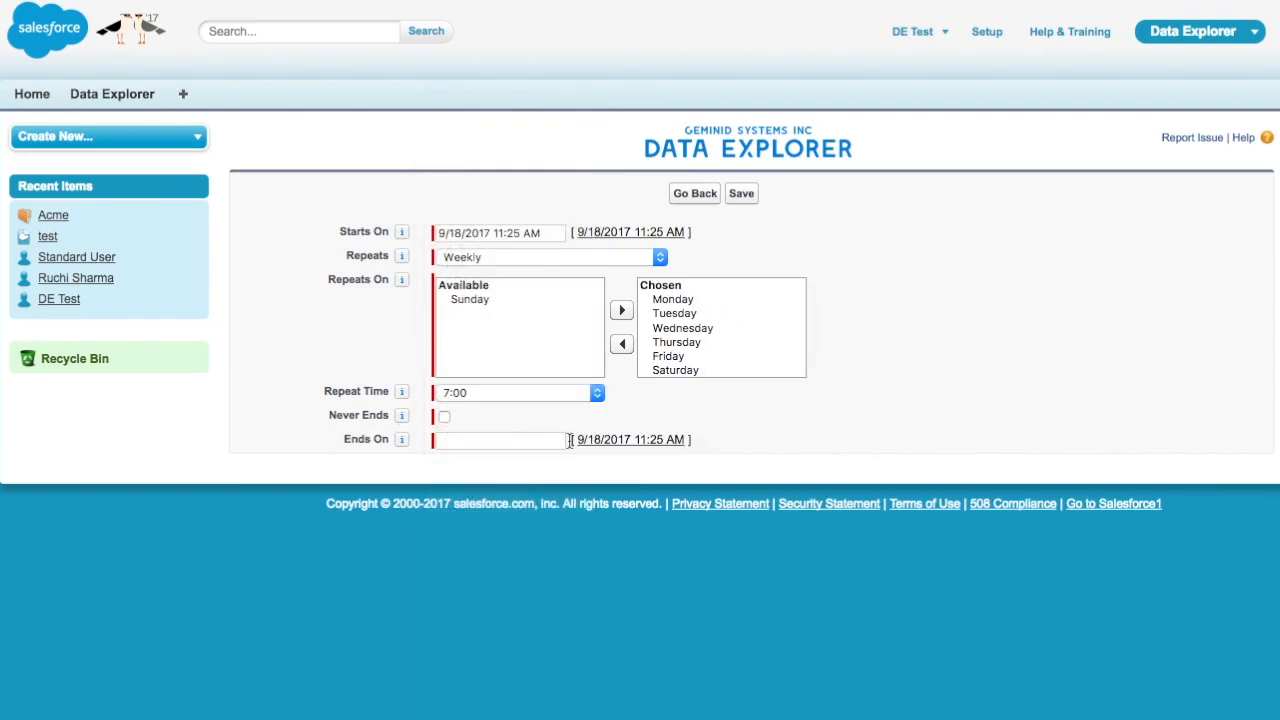
{"action": "left_click", "coordinate": [556, 441]}
{"action": "left_click", "coordinate": [700, 467]}
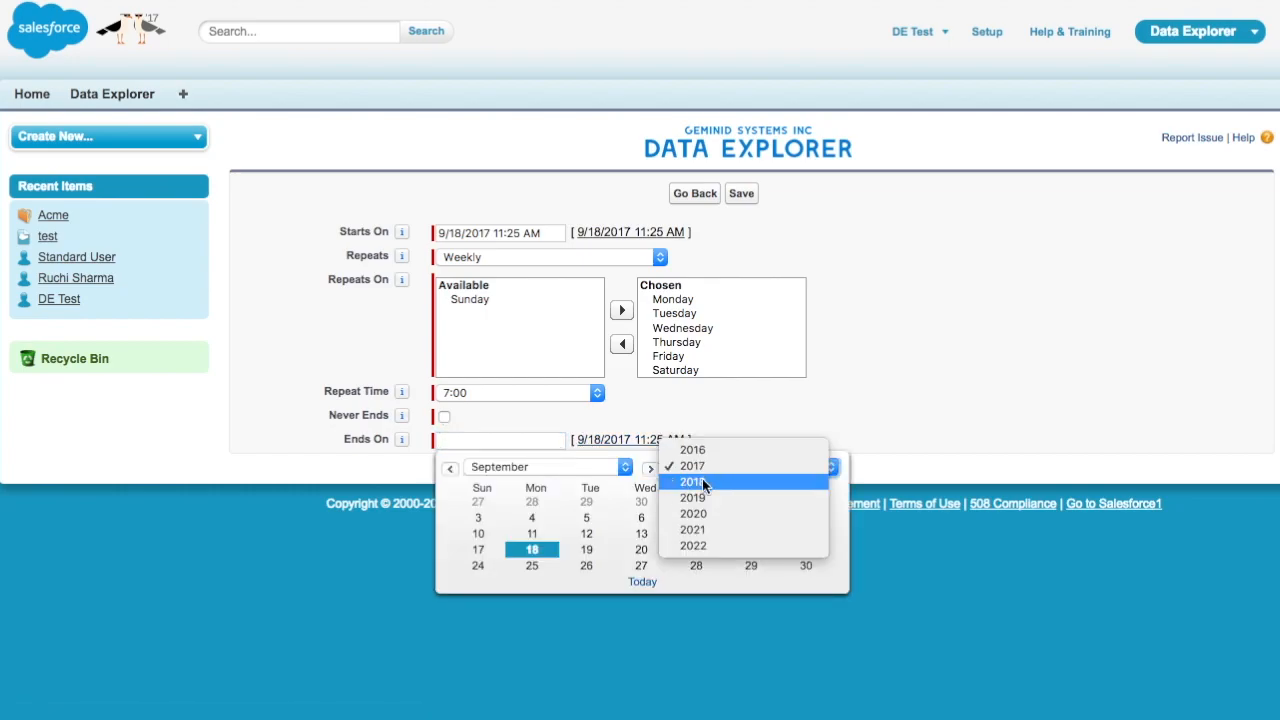
{"action": "left_click", "coordinate": [702, 478]}
{"action": "left_click", "coordinate": [594, 466]}
{"action": "left_click", "coordinate": [586, 511]}
{"action": "left_click", "coordinate": [531, 581]}
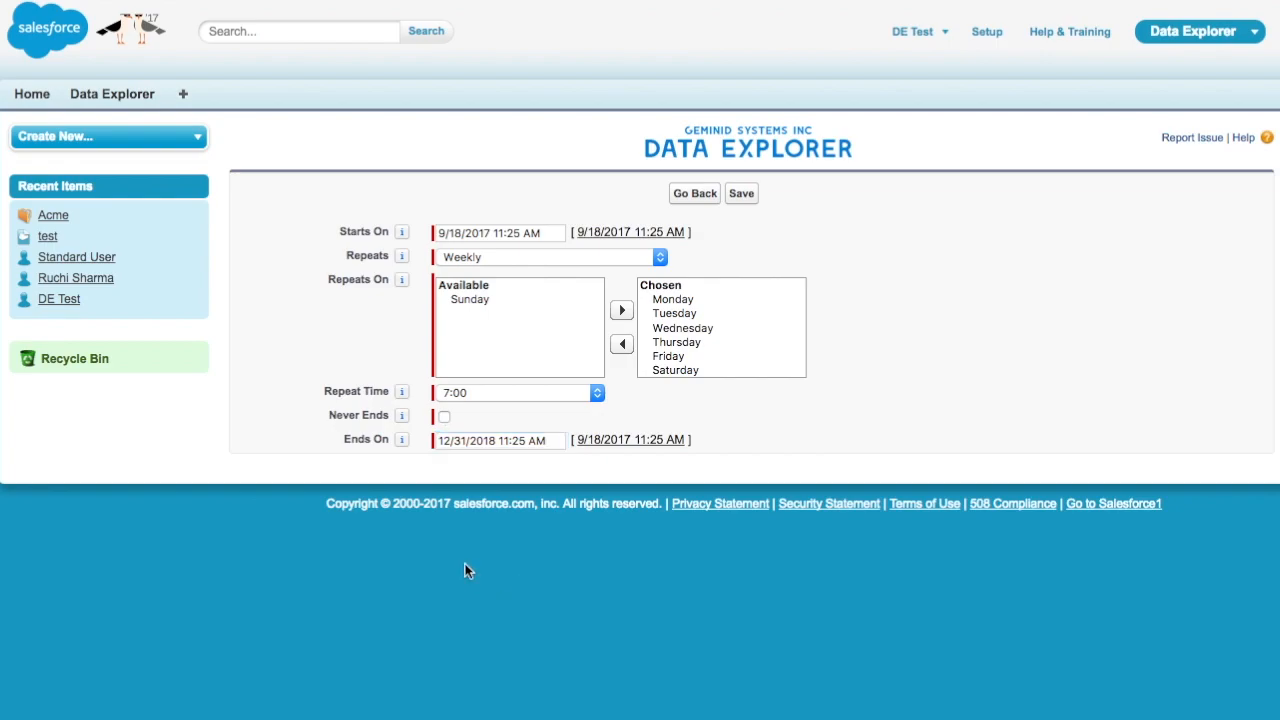
{"action": "left_click", "coordinate": [740, 195]}
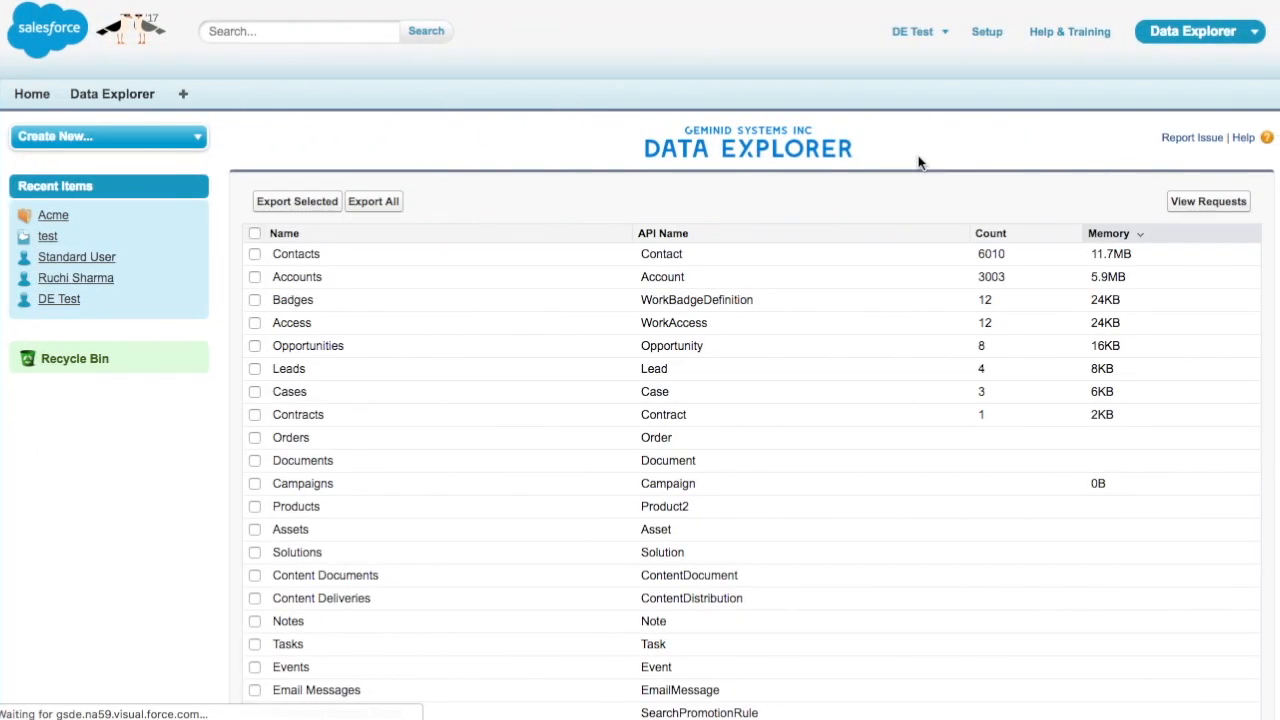
Show the export requests list with DER-000000 Completed and DER-000001 Submitted
{"action": "left_click", "coordinate": [1205, 208]}
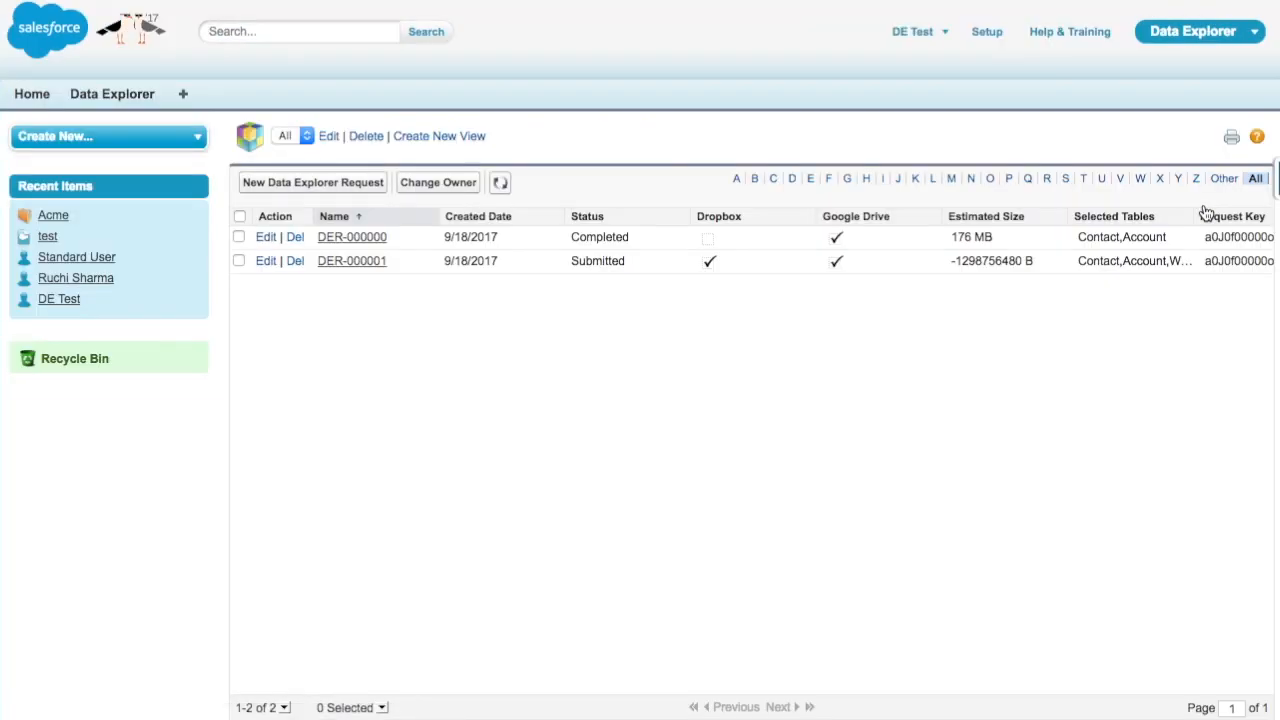